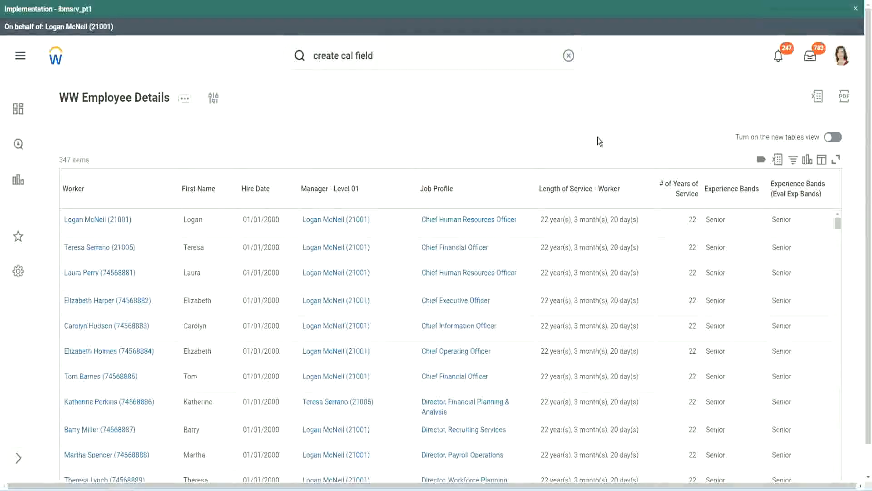
Step: Copy the name of the existing Evaluate Expression field that derives experience bands from years of service
left_click(757, 215)
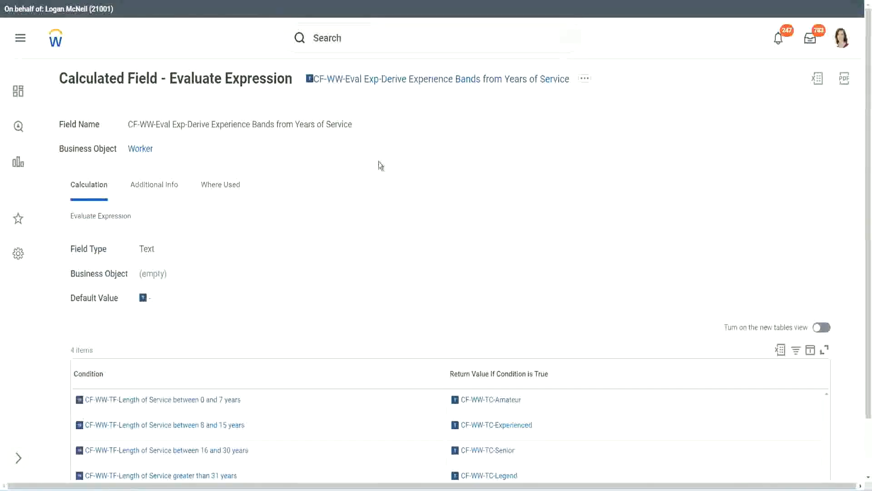
right_click(379, 81)
left_click(409, 136)
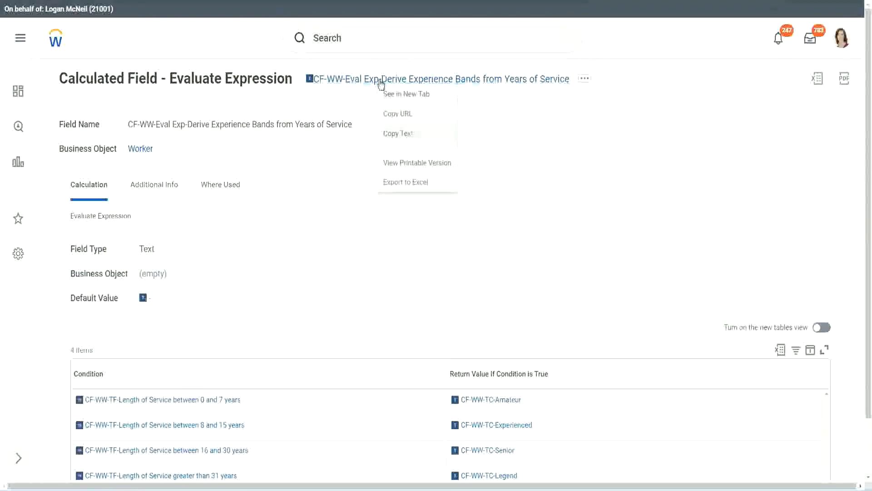
Step: Search for "create calc field" and open the Create Calculated Field task
left_click(365, 41)
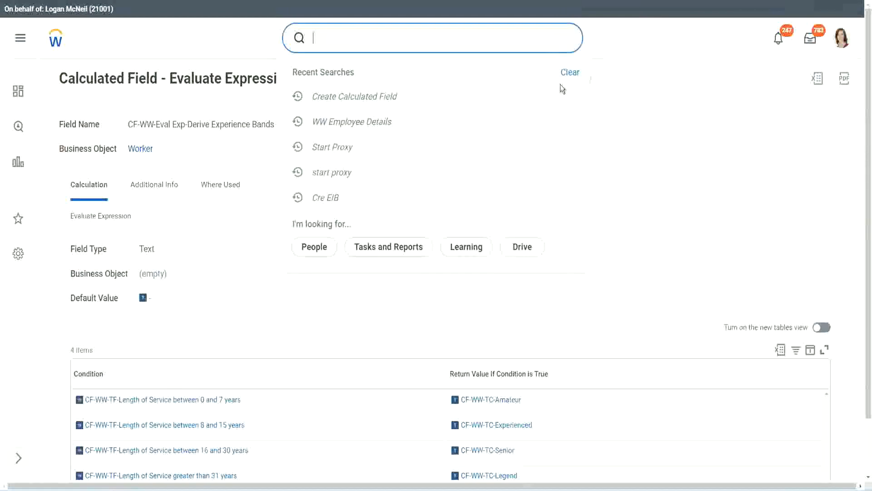
left_click(345, 34)
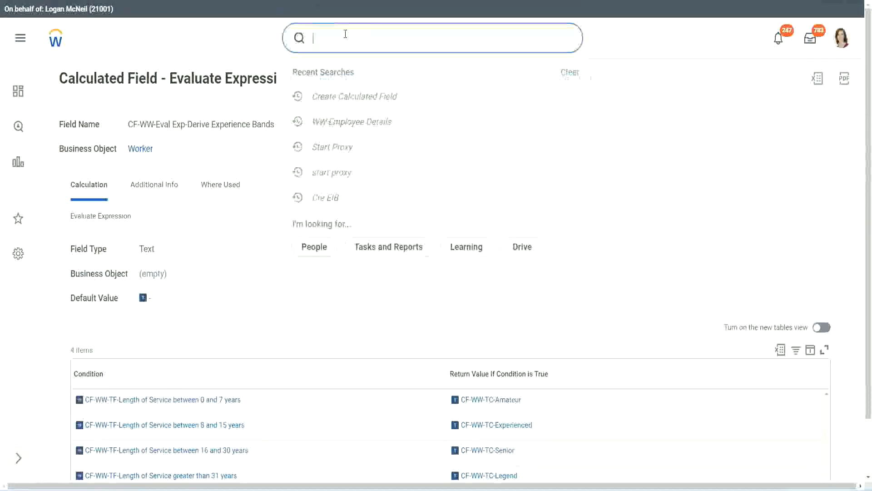
type("create calc")
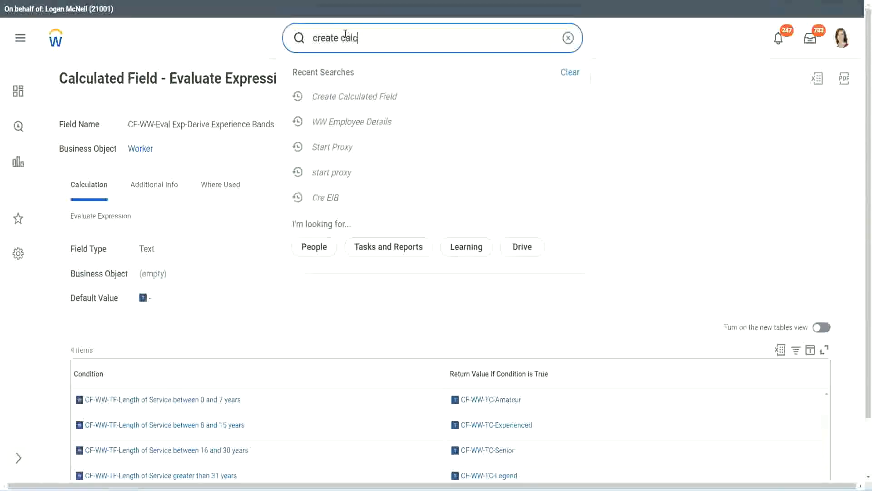
type(" field")
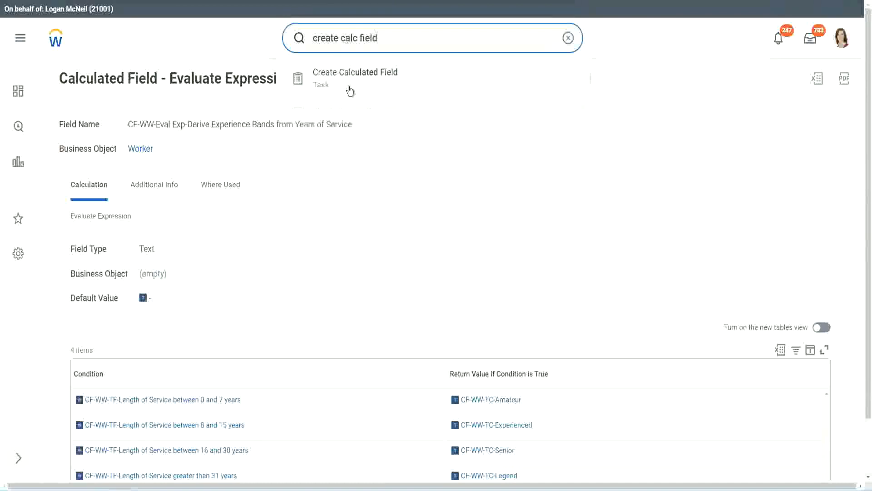
left_click(359, 84)
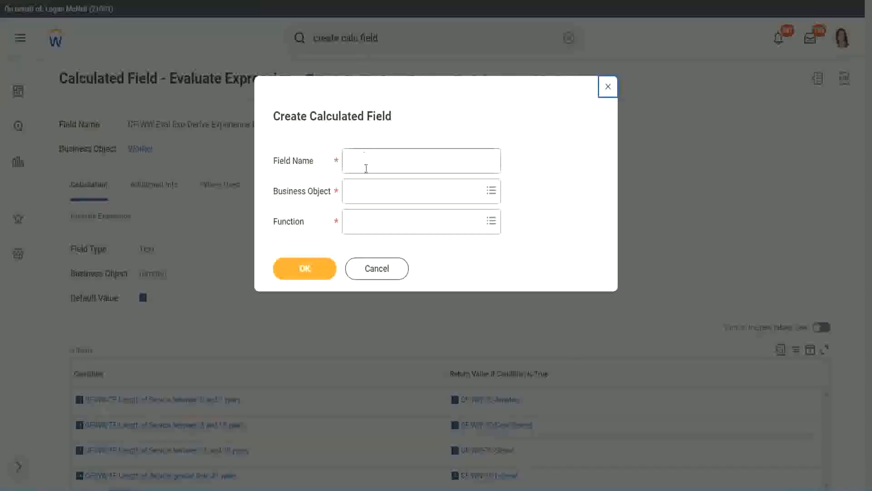
Step: Name the new calculated field "CF-WW-LRB-Identify Experience Bands from years of Service"
left_click(367, 162)
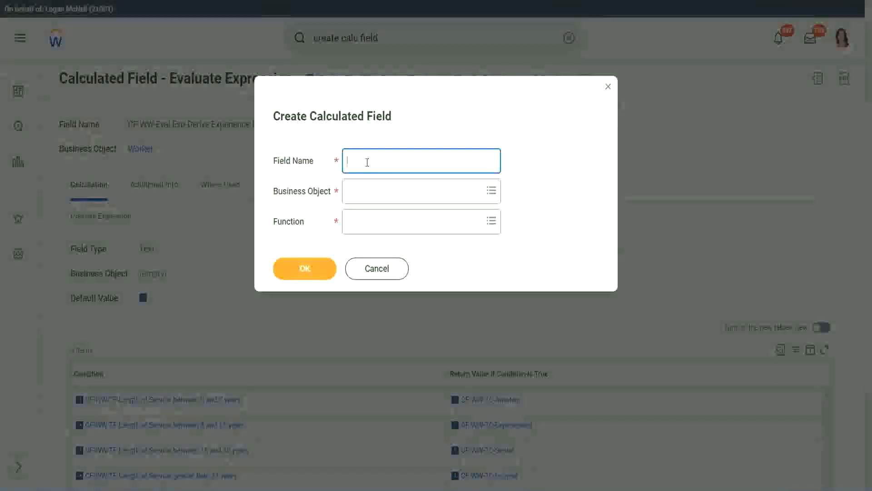
type("CF")
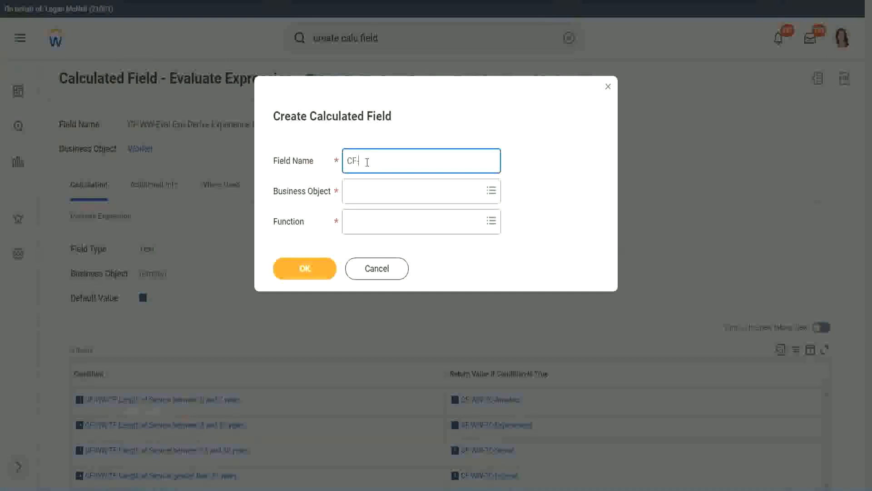
type("-WW-LRB-Identify Experien")
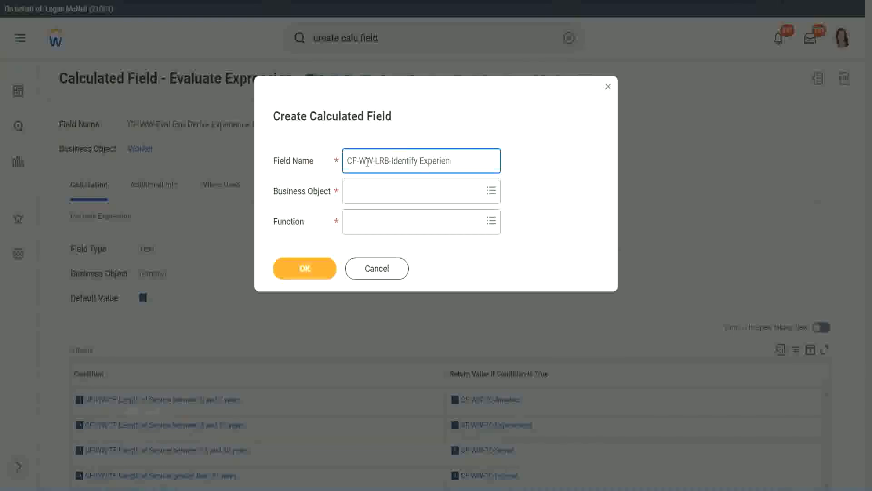
type("ce Bands from years of")
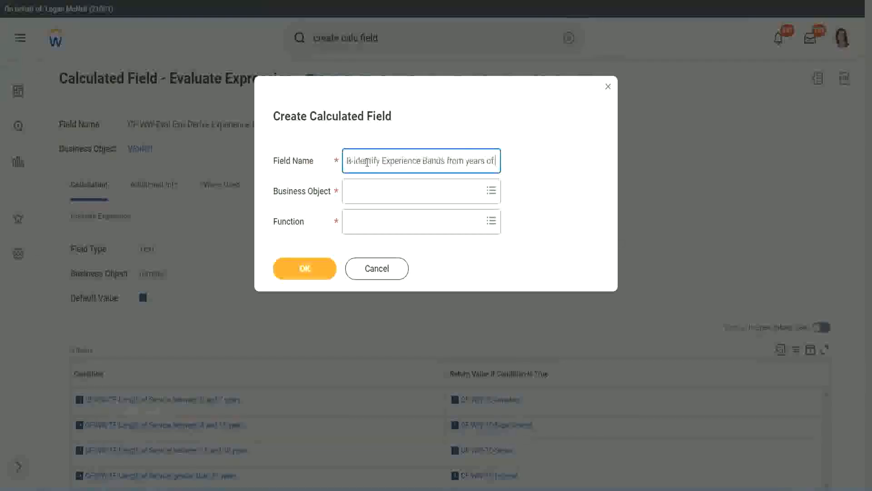
type(" Service")
key("Tab")
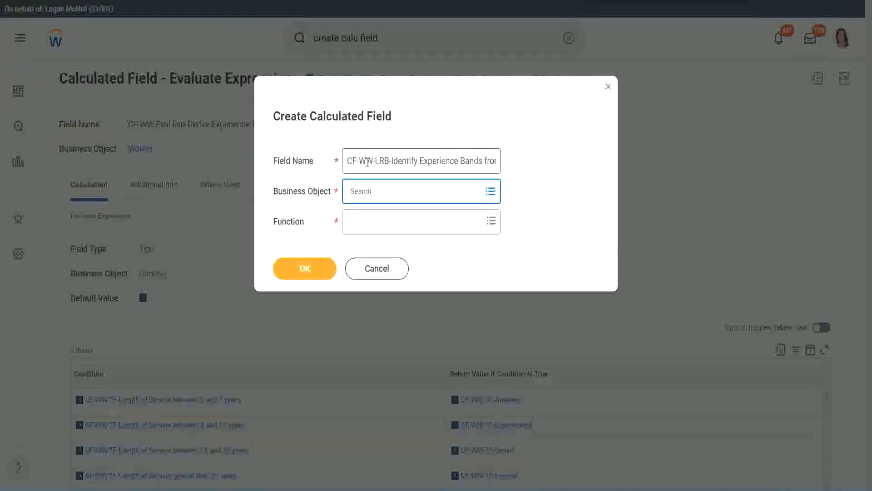
Step: Set the business object to Worker and the function to Lookup Range Band, and confirm the new field's setup
type("worker")
key("Return")
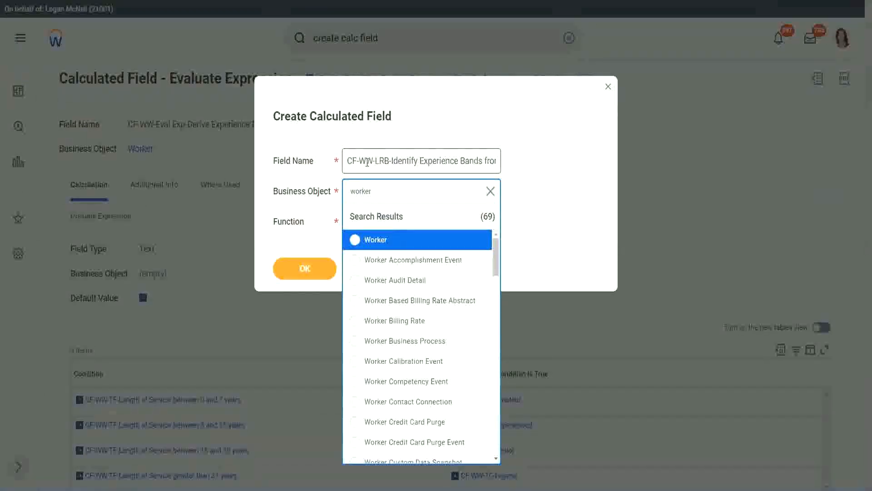
key("Return")
key("Tab")
type("lrb")
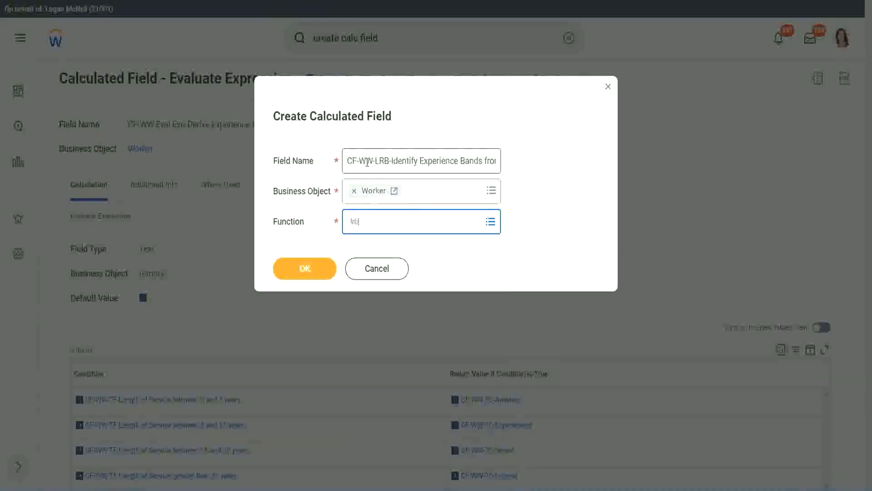
key("Return")
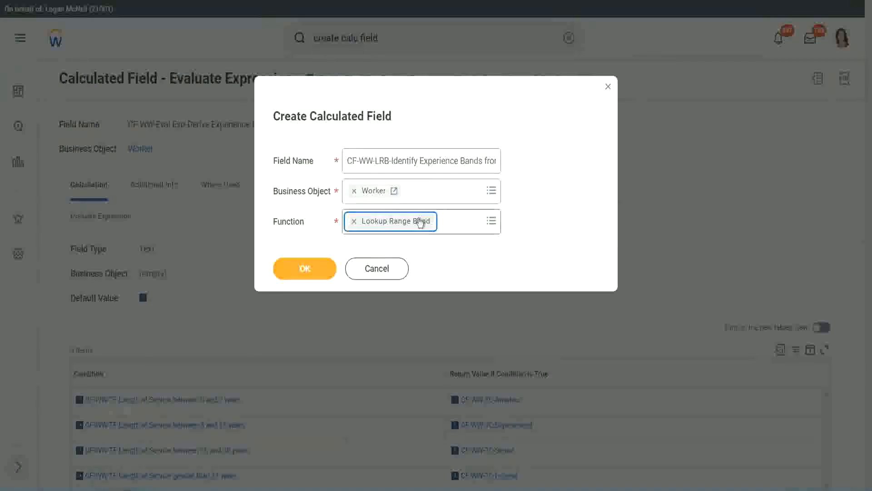
left_click(312, 270)
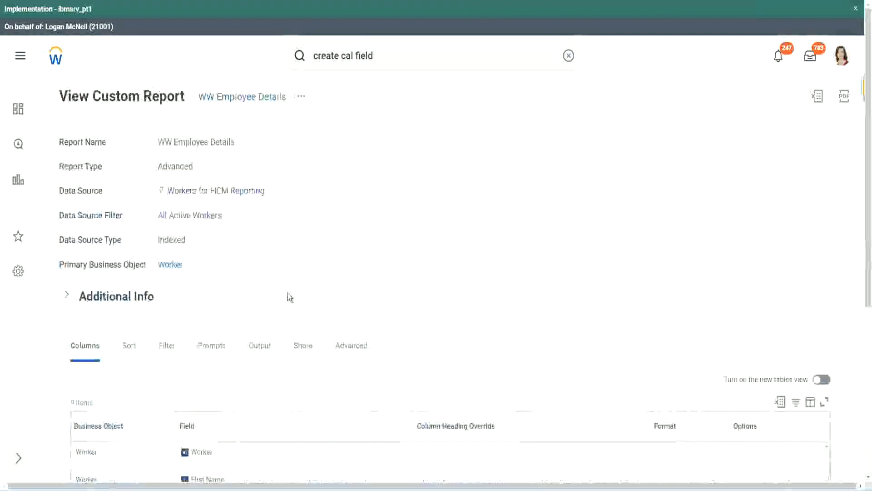
Step: Copy the name of the "# of Years of Service" column's calculated field from the WW Employee Details report and use it as Source Field
scroll(288, 327, "down", 6)
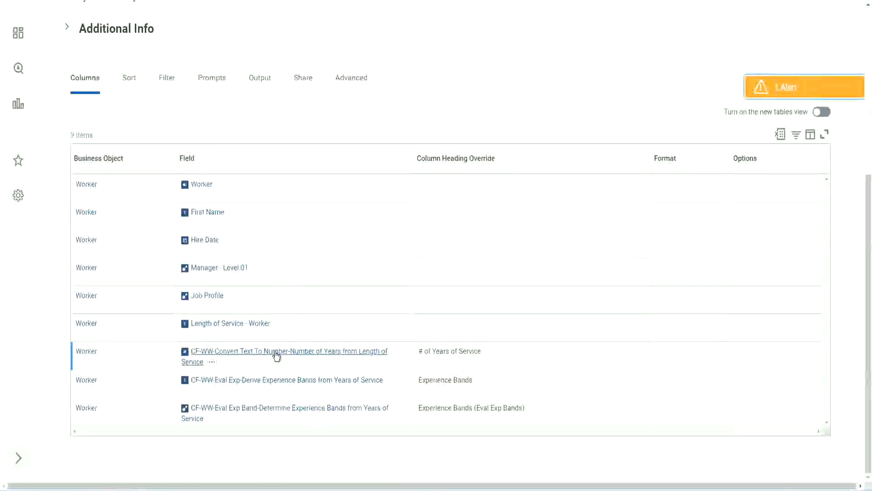
right_click(275, 355)
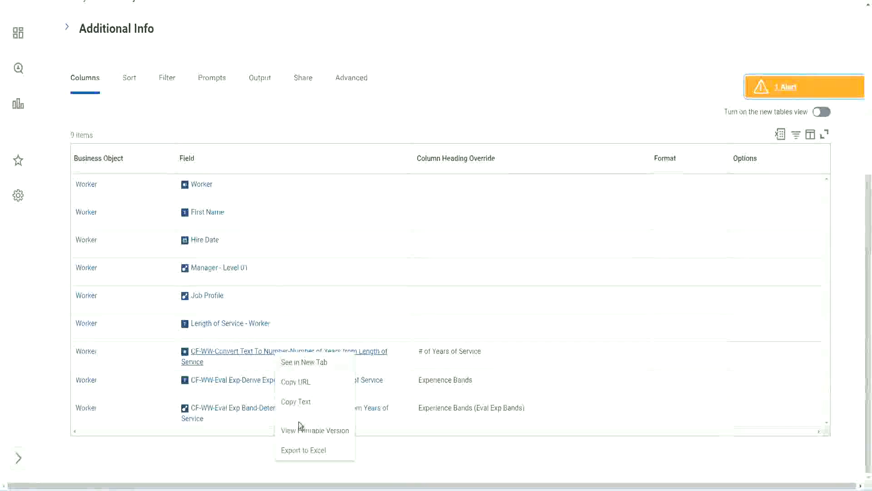
left_click(296, 401)
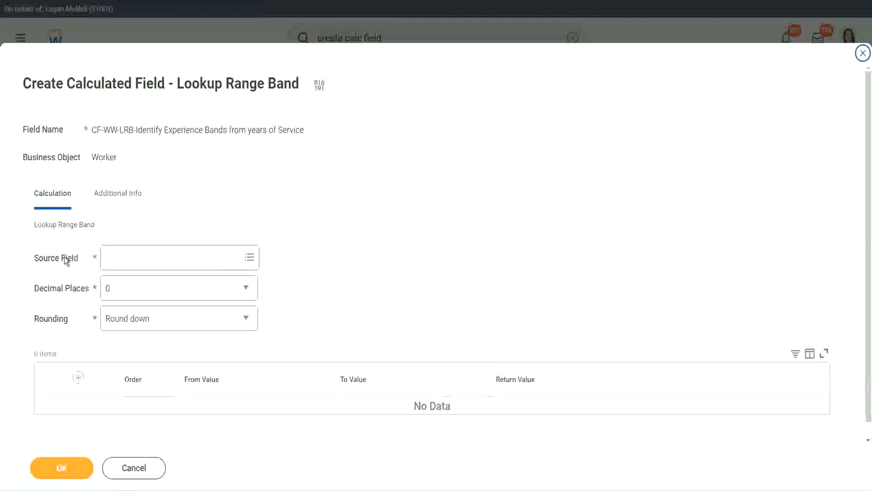
left_click(136, 258)
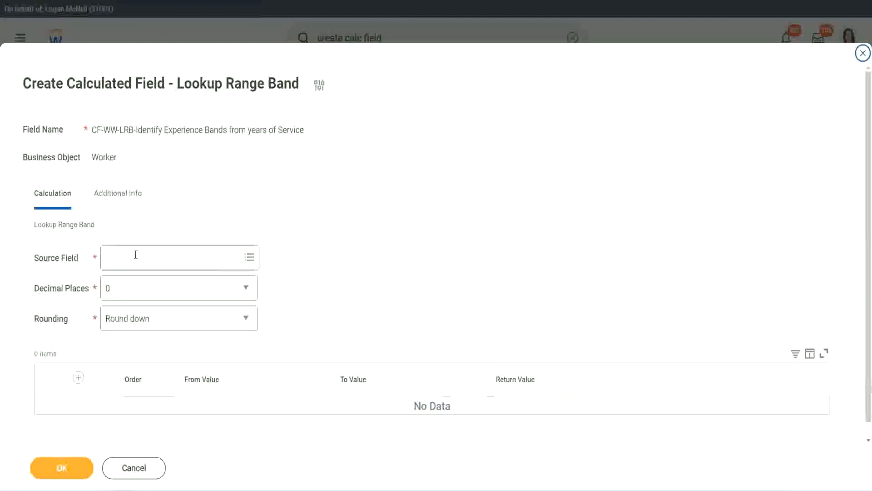
key("Return")
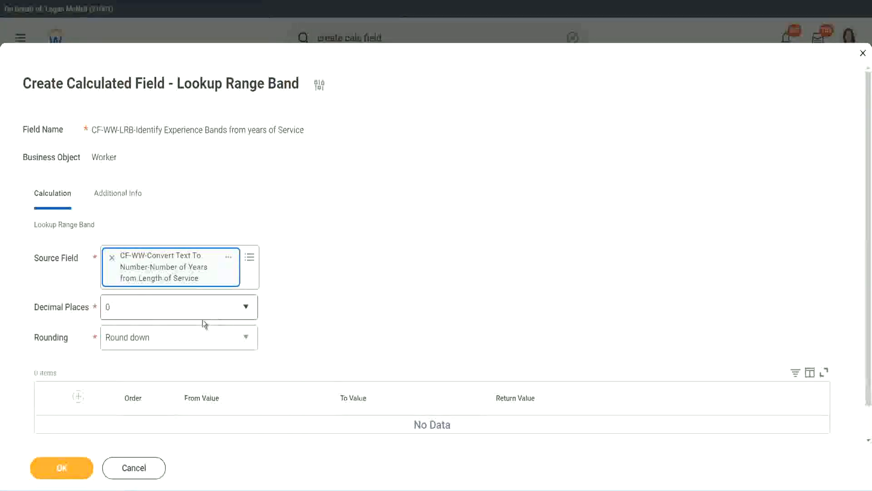
Step: Keep Decimal Places at 0 and set Rounding to Round for the range band lookup
left_click(170, 312)
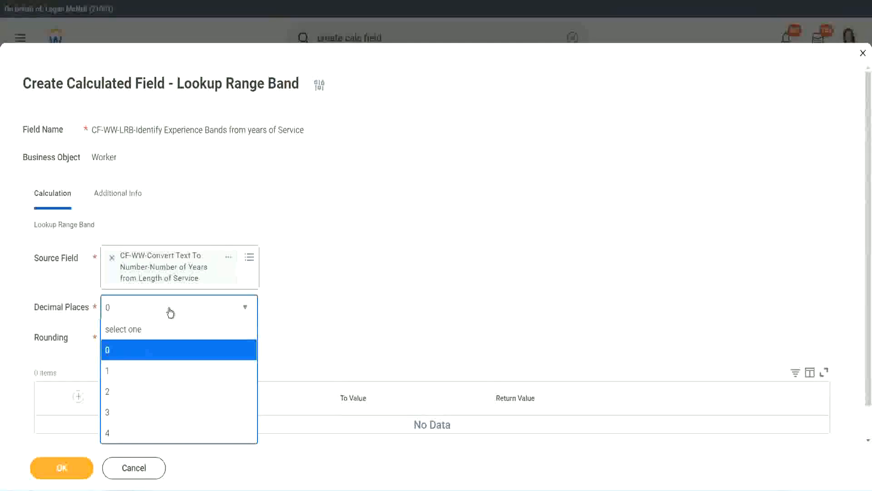
left_click(111, 355)
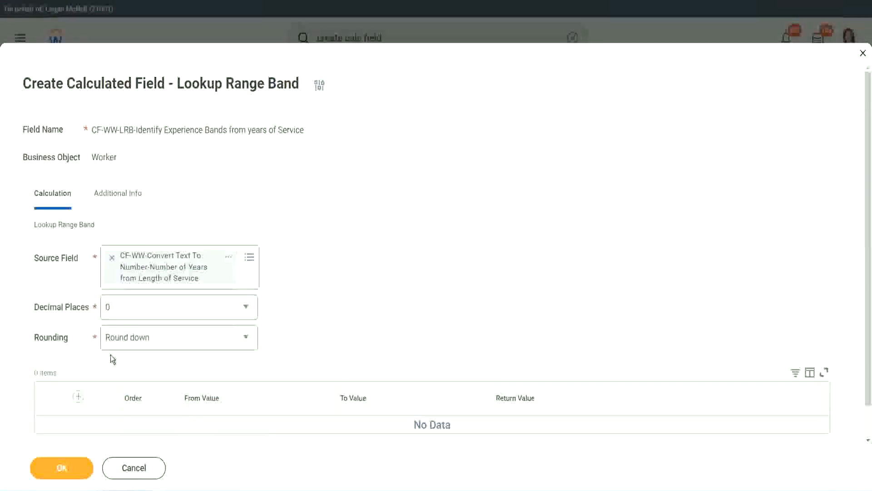
left_click(140, 340)
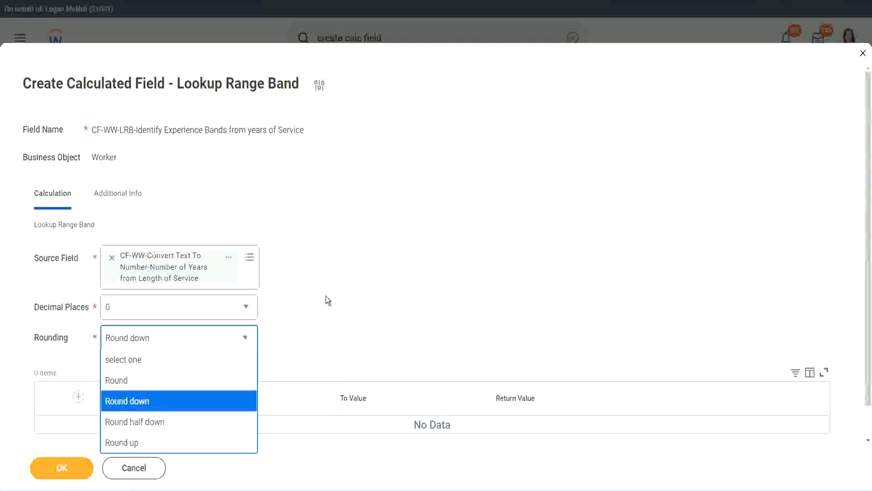
left_click(307, 335)
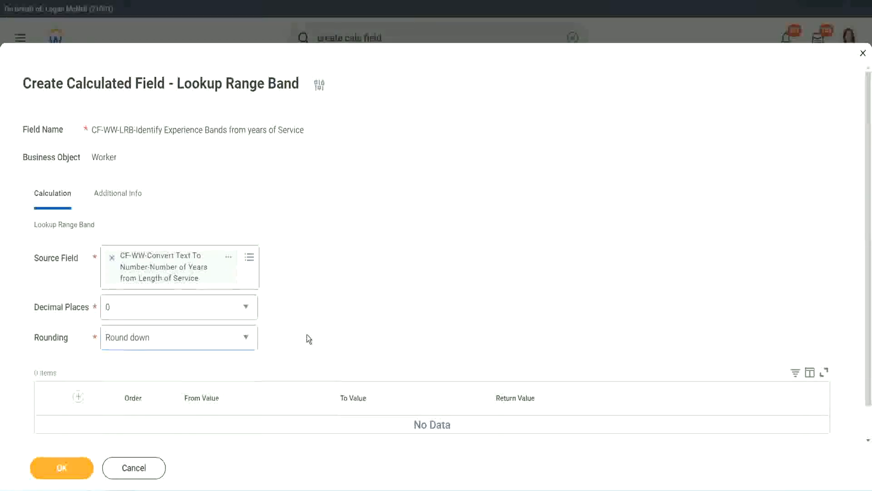
left_click(147, 336)
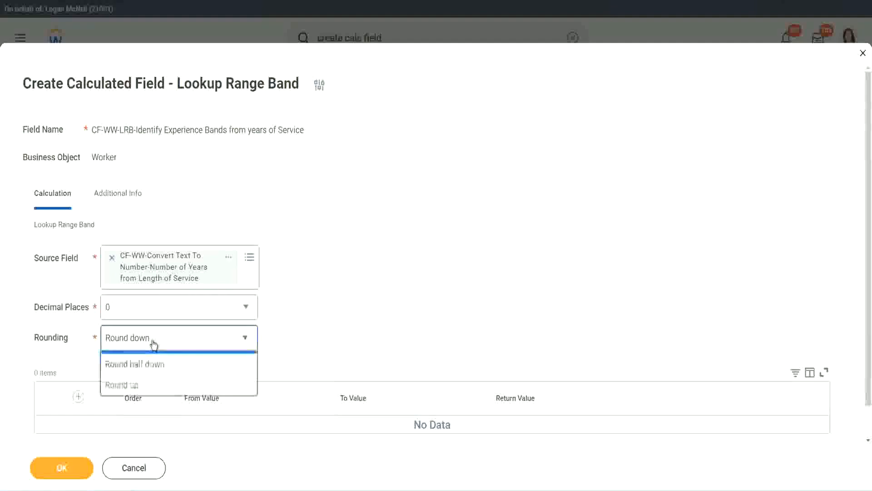
left_click(146, 380)
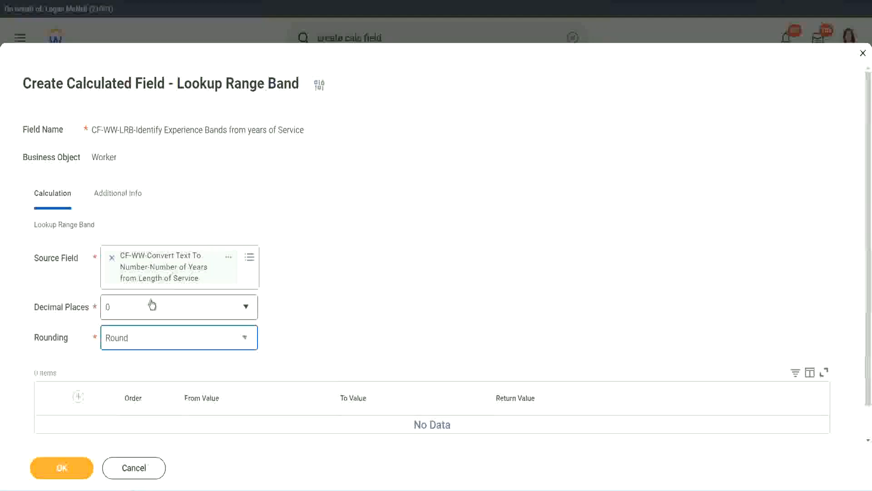
Step: Add a range row with From Value 0, To Value 7 and Return Value "Amateur"
left_click(78, 397)
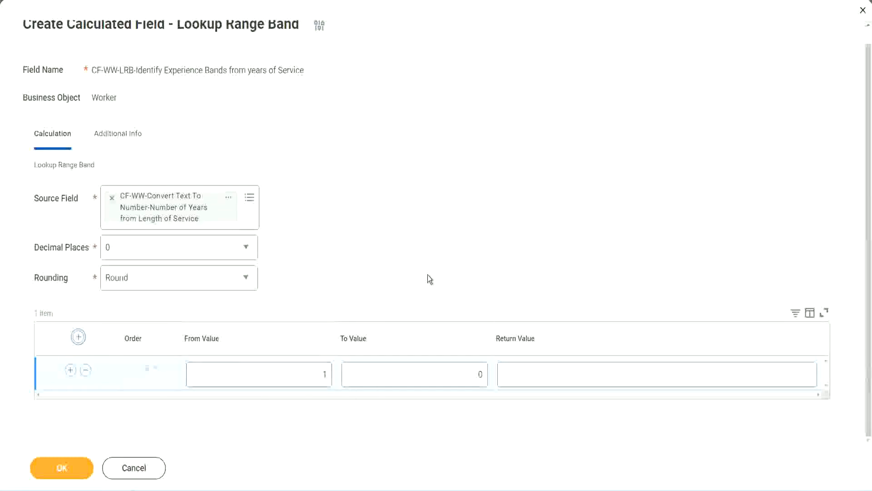
double_click(319, 377)
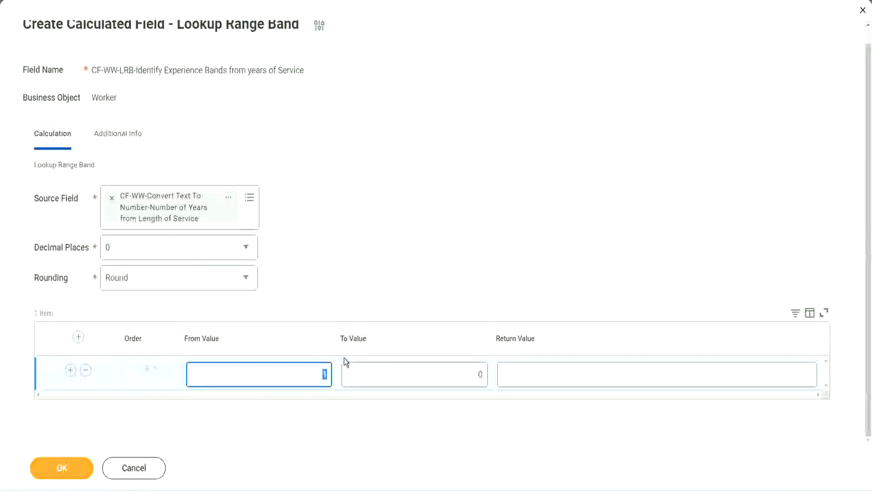
type("0")
key("Tab")
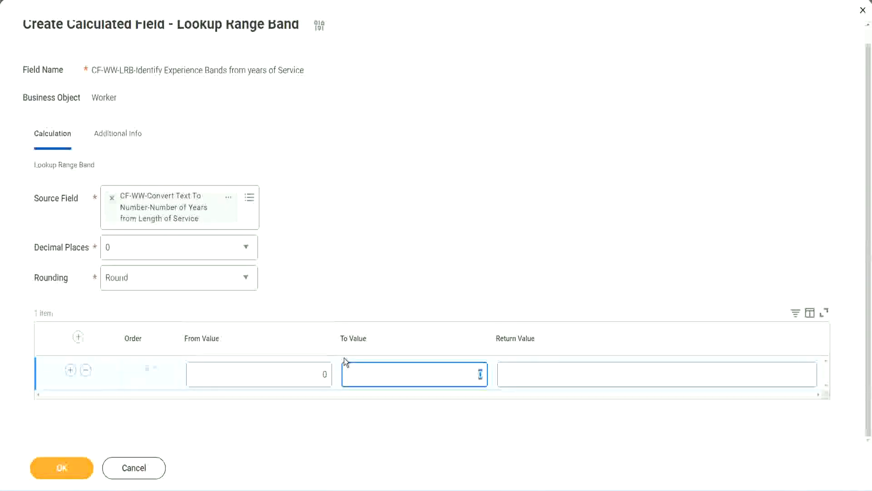
type("7")
key("Tab")
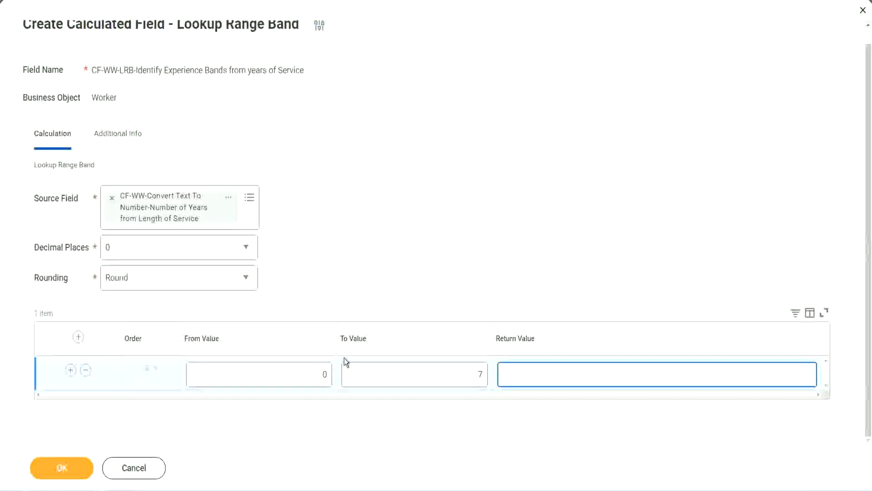
type("Amateur")
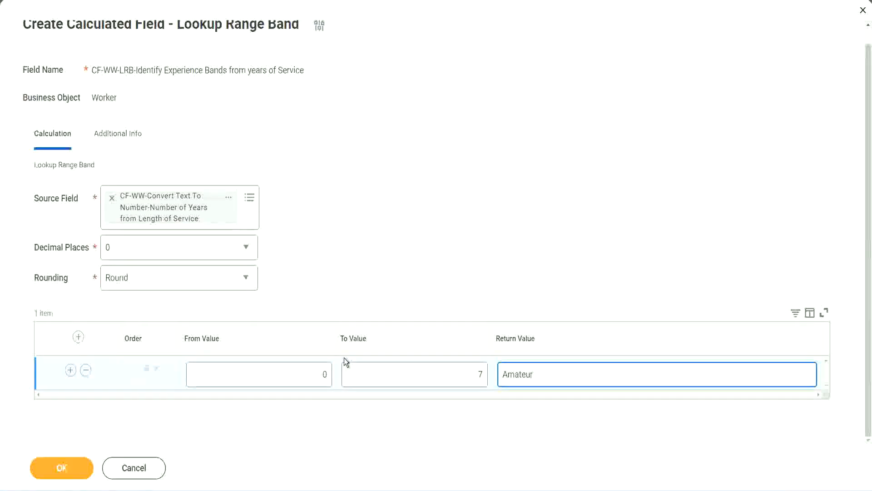
left_click(301, 382)
left_click(467, 367)
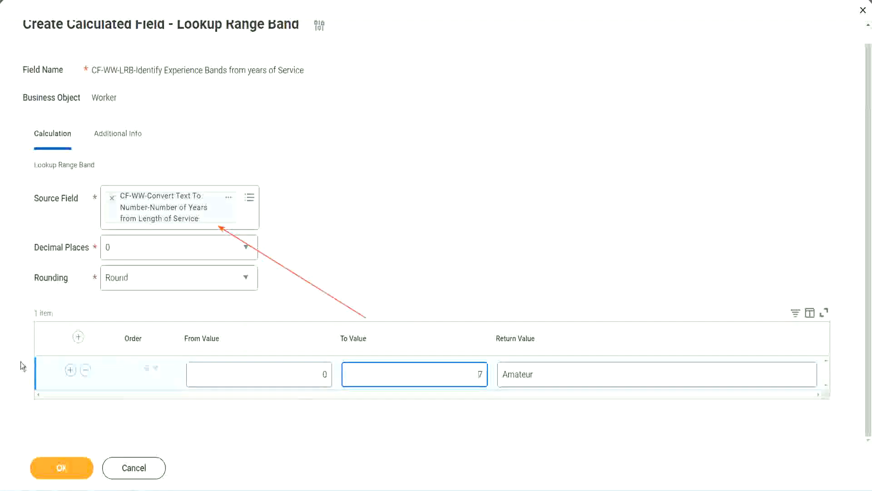
Step: Add a second range row with From Value 8, To Value 15 and Return Value "Experienced"
left_click(70, 370)
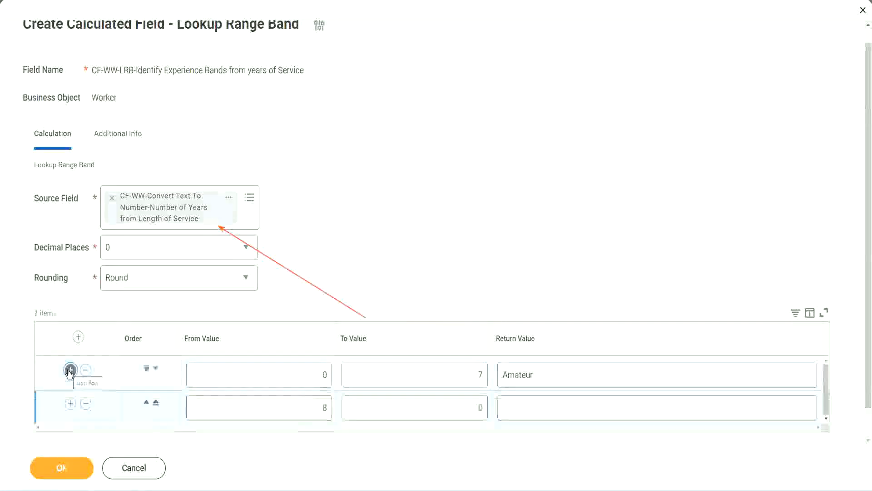
left_click(334, 411)
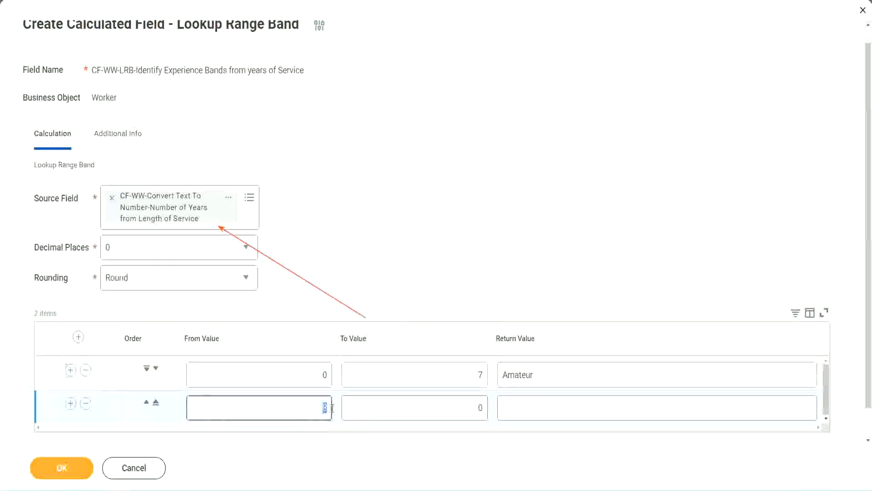
left_click(318, 374)
left_click(475, 378)
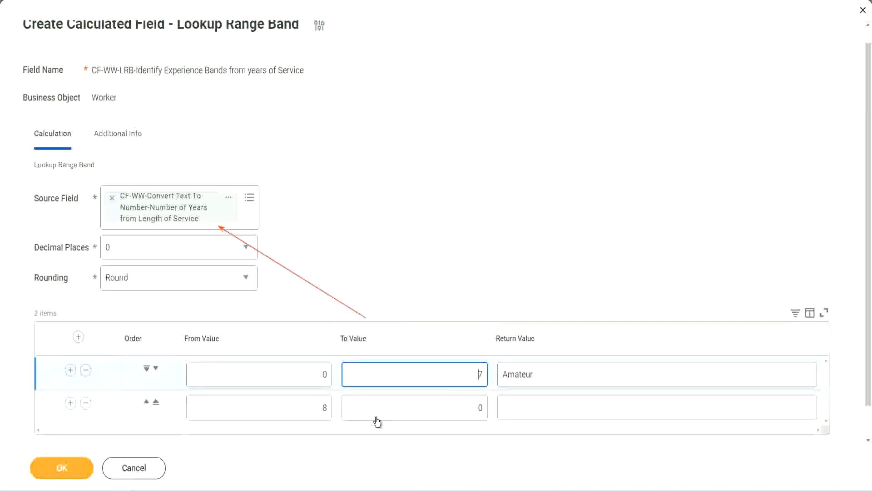
left_click(309, 409)
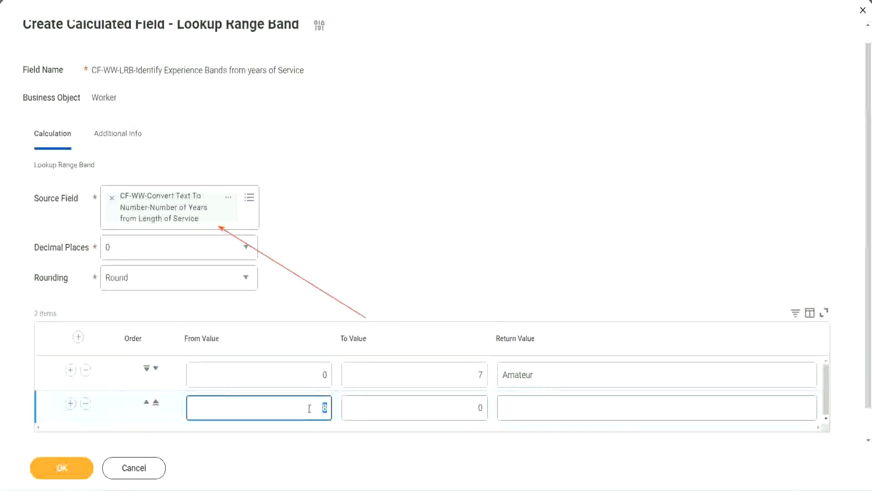
left_click(473, 408)
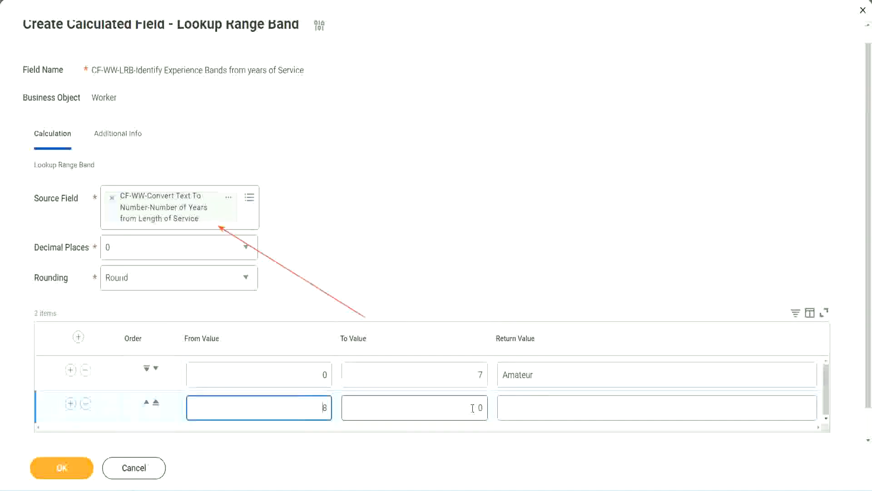
left_click(473, 408)
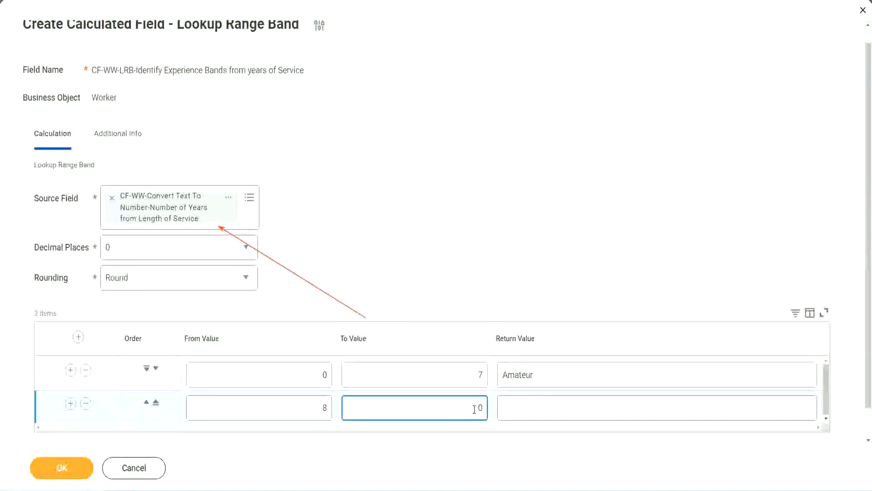
key("BackSpace")
type("15")
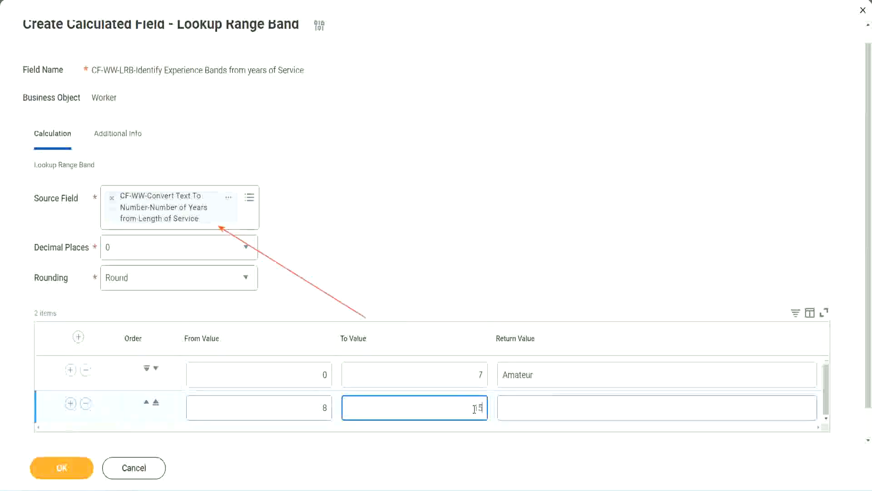
left_click(538, 406)
type("Ex")
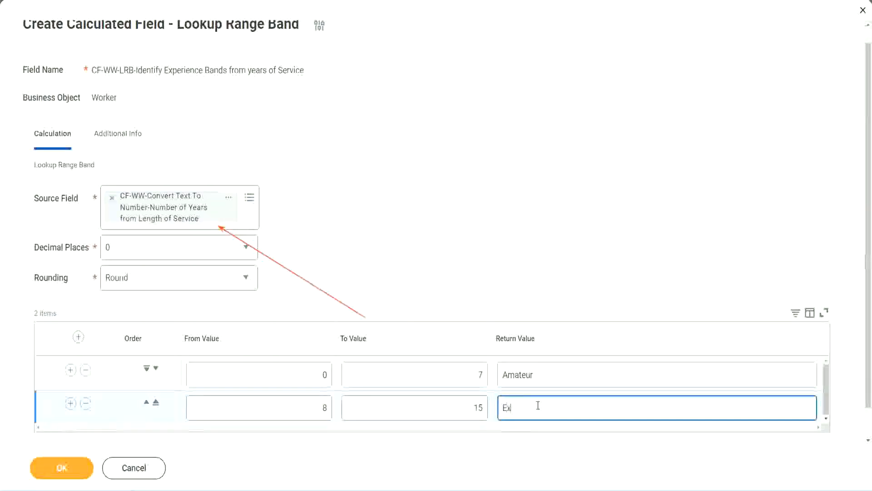
type("perienced")
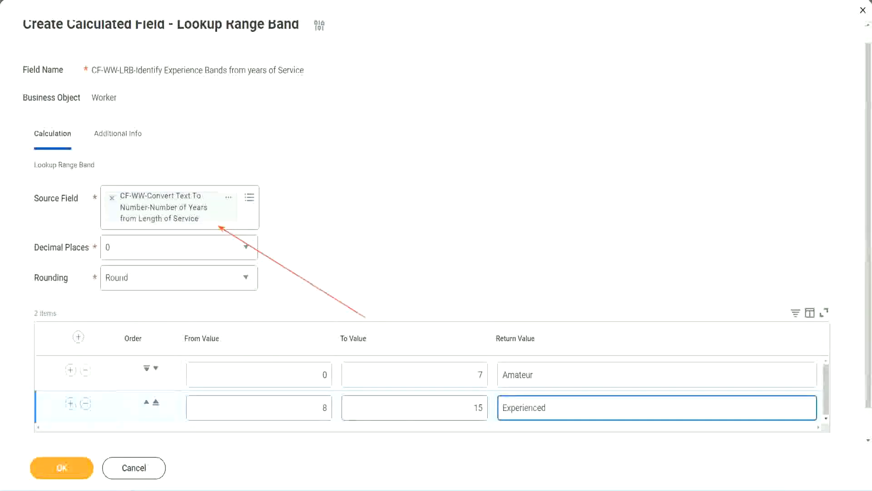
Step: Add a third range row with From Value 16, To Value 30 and Return Value "Senior"
left_click(71, 403)
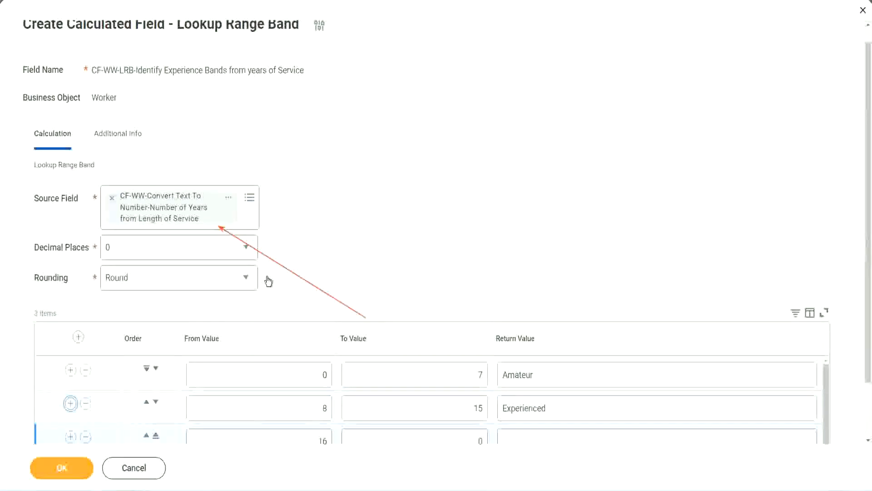
scroll(375, 275, "down", 2)
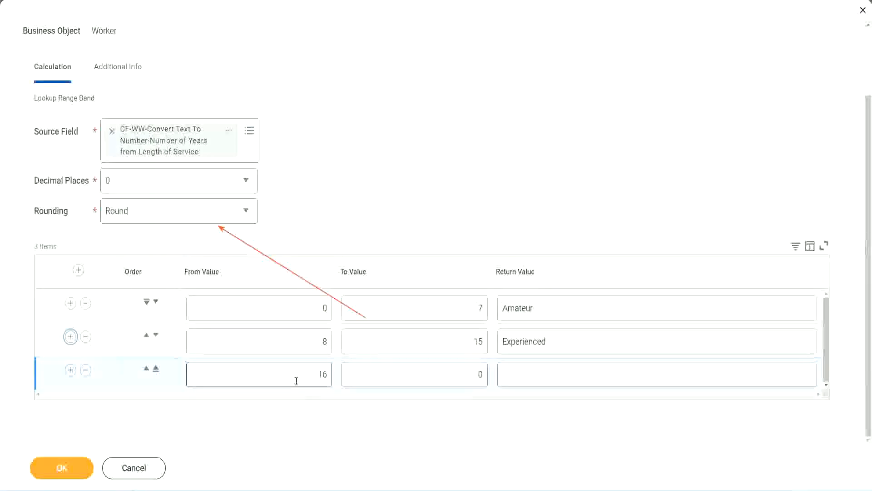
left_click(461, 374)
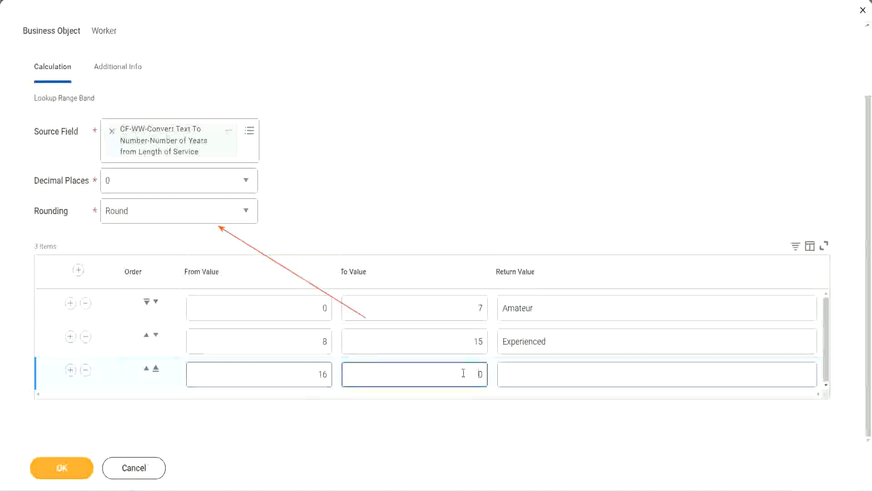
type("3")
key("Tab")
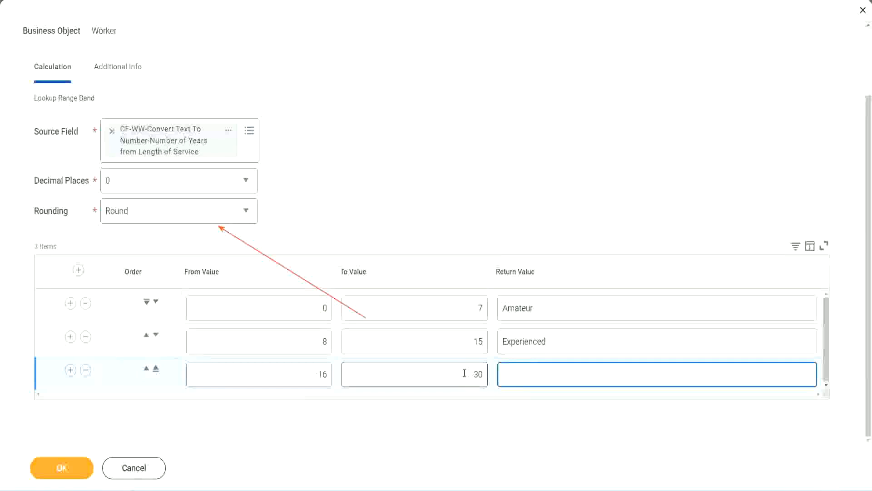
type("Senior")
Step: Add a fourth range row with From Value 31, To Value 1000 and Return Value "Legend"
left_click(71, 369)
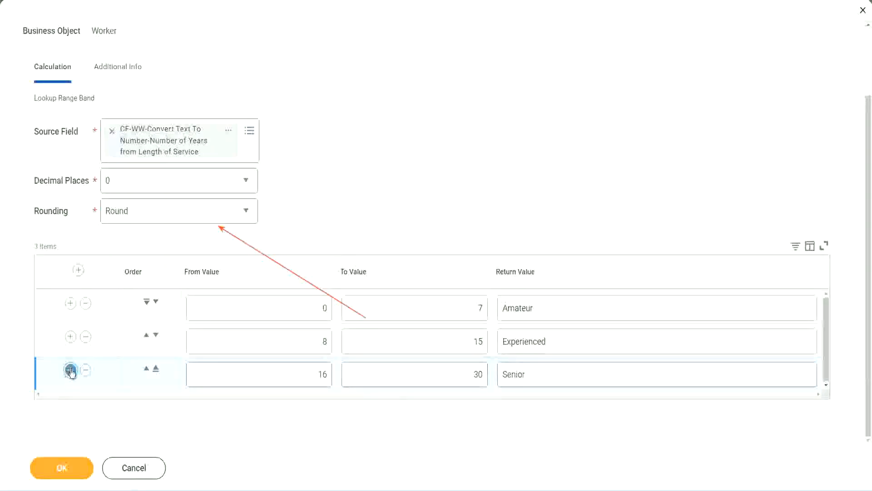
double_click(295, 368)
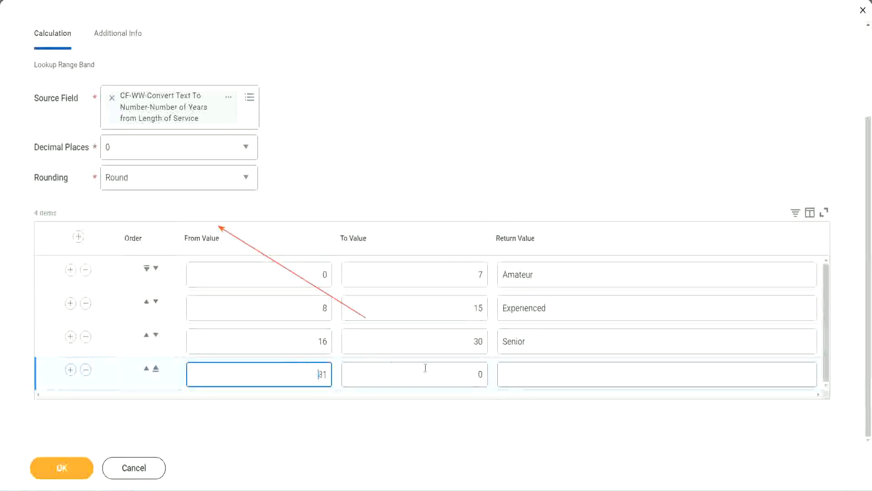
left_click(470, 375)
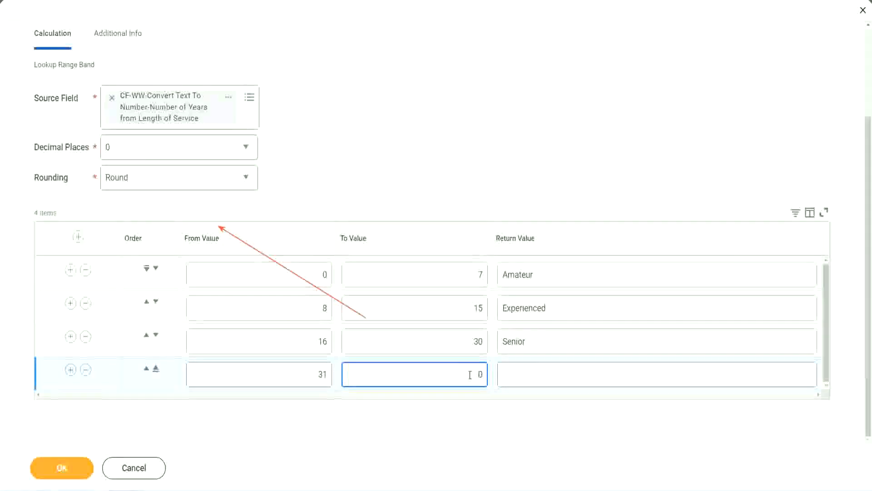
type("1000")
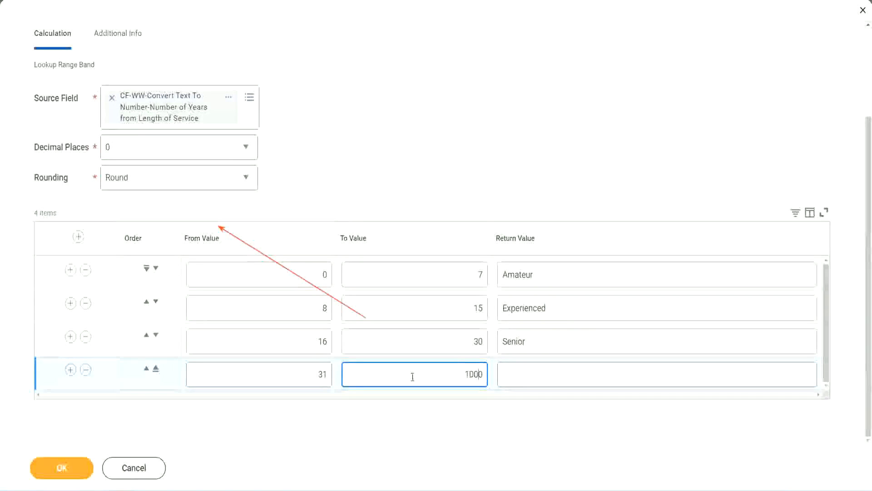
left_click_drag(454, 368, 509, 368)
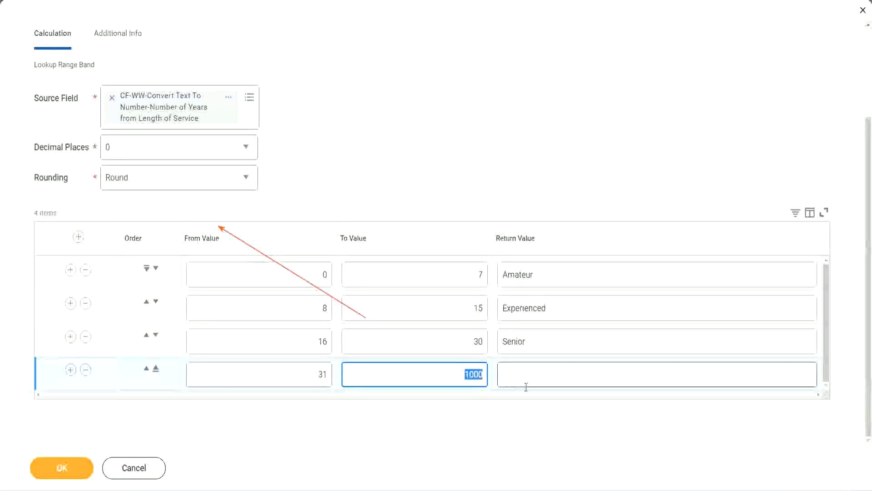
left_click(462, 371)
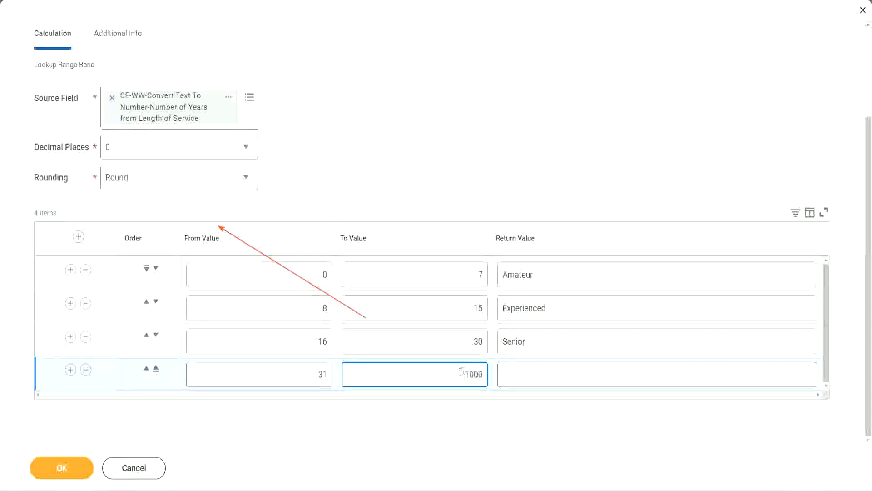
left_click_drag(457, 372, 489, 372)
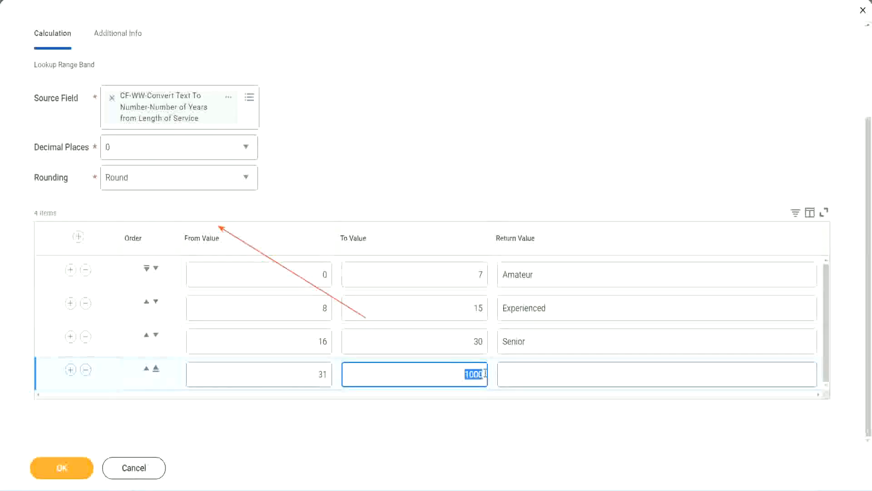
left_click(544, 375)
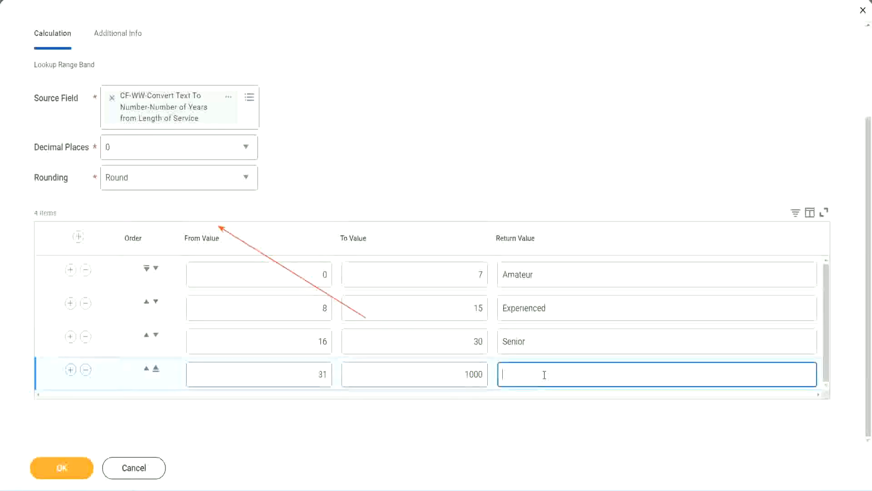
type("Legend")
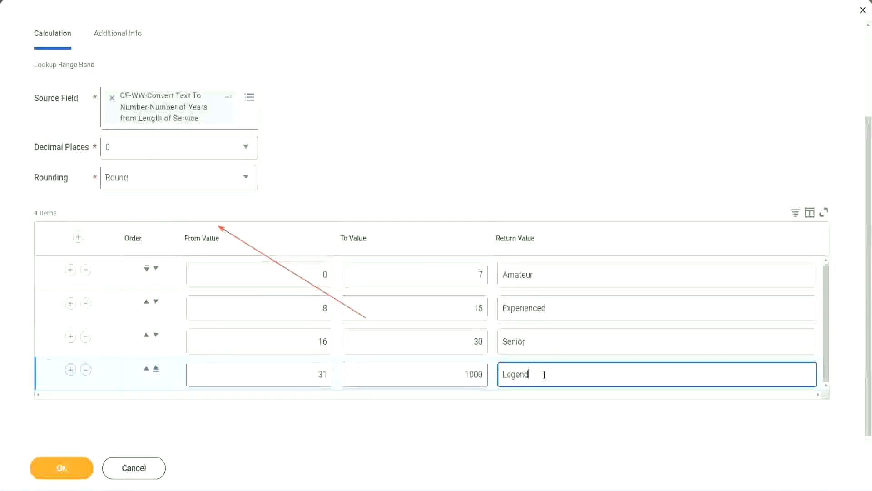
left_click(406, 151)
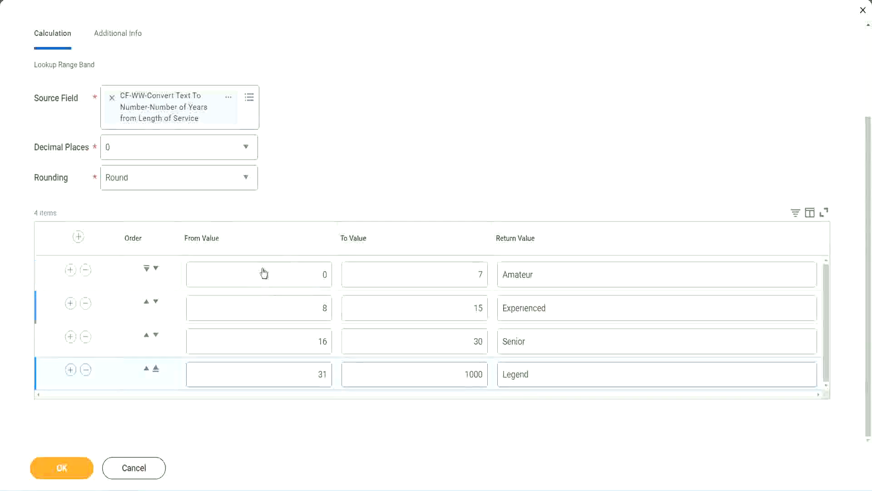
Step: Review the boundaries and return values of all four experience band rows in the range table
left_click(566, 272)
left_click(562, 309)
left_click(550, 343)
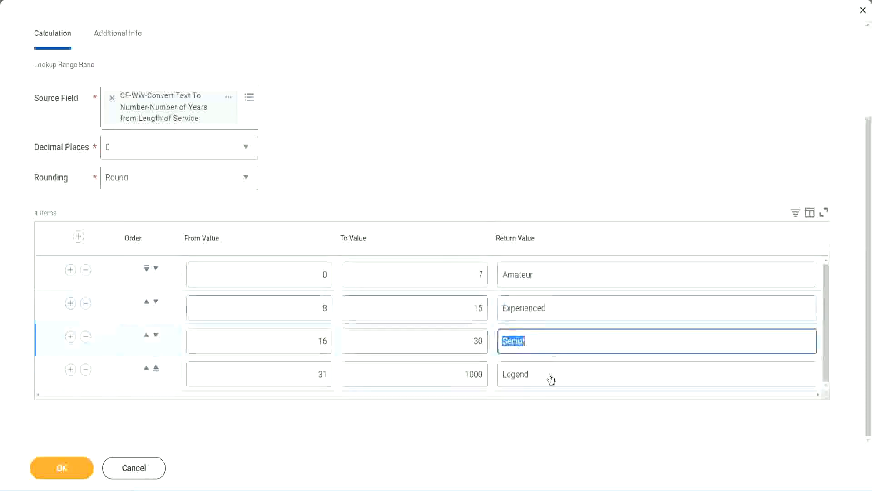
left_click(550, 374)
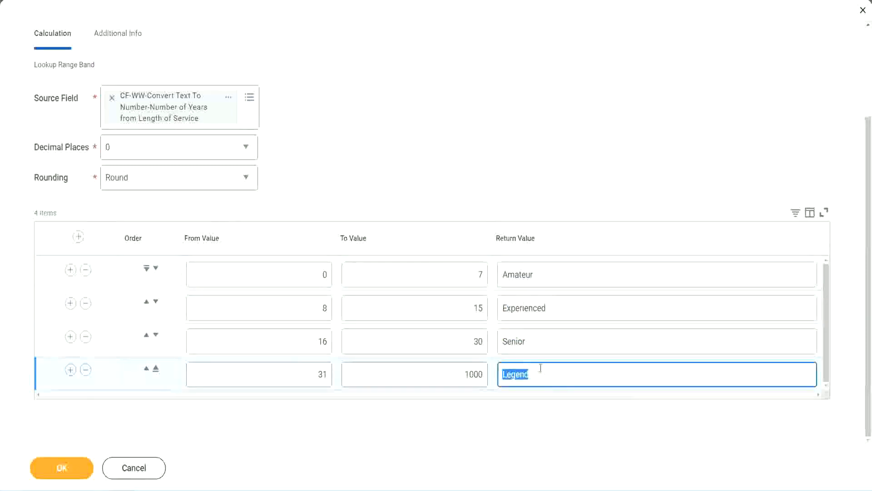
left_click(279, 275)
left_click(446, 272)
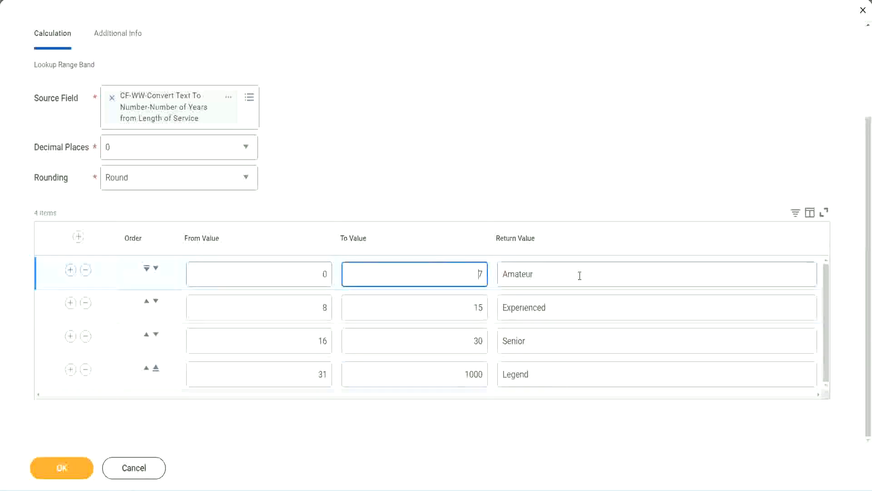
left_click(577, 274)
left_click(565, 308)
left_click(556, 343)
left_click(548, 375)
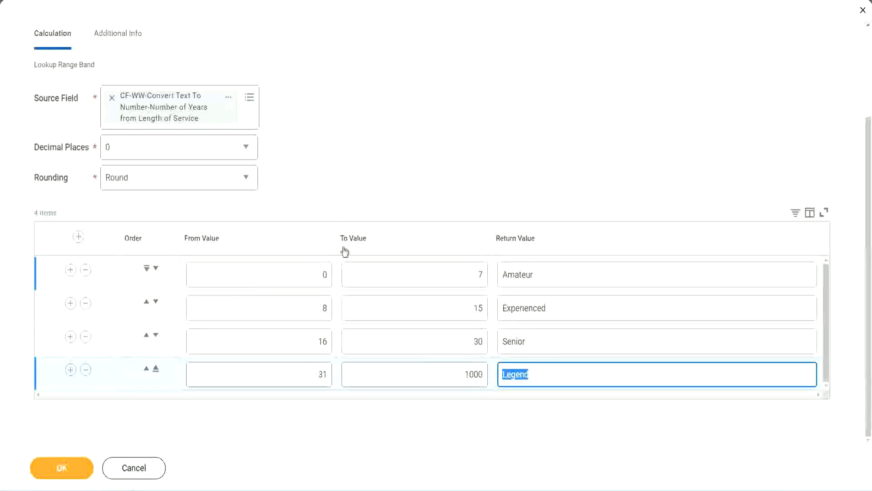
Step: Save the Lookup Range Band calculated field and copy its name from the save confirmation
left_click(404, 191)
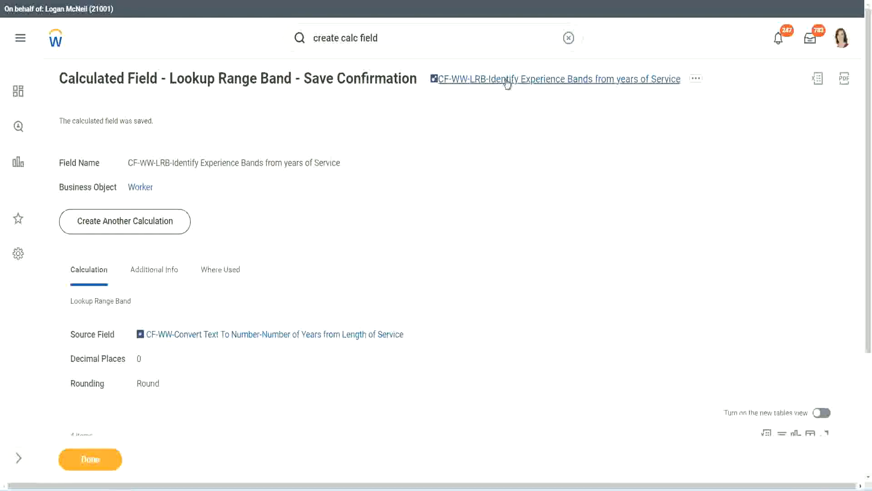
right_click(507, 84)
left_click(517, 135)
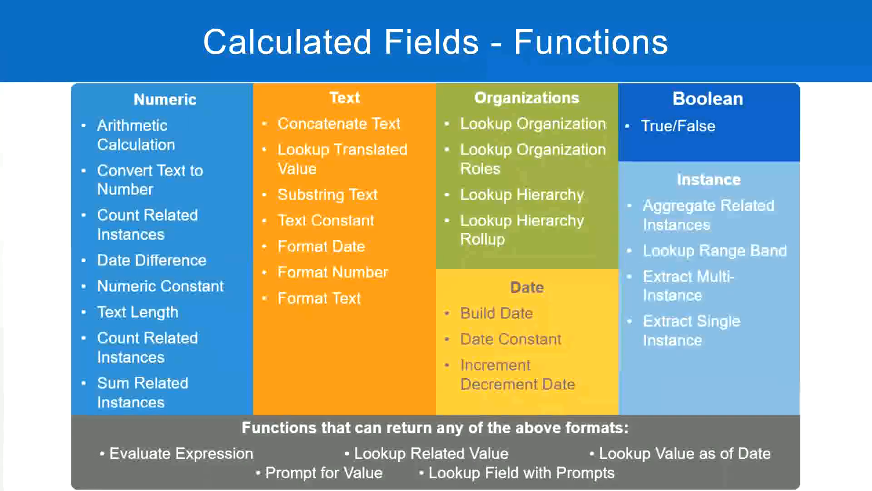
Step: Switch to the Notepad++ notes and add the example amount "10,000 USD" a few lines below the Eval Expression notes
key("alt+Tab")
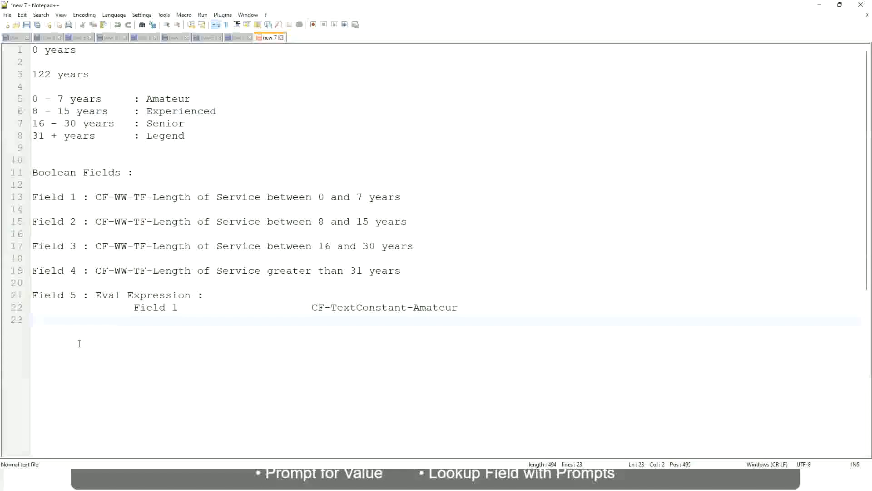
key("Return")
key("Return")
key("Return")
type("10,")
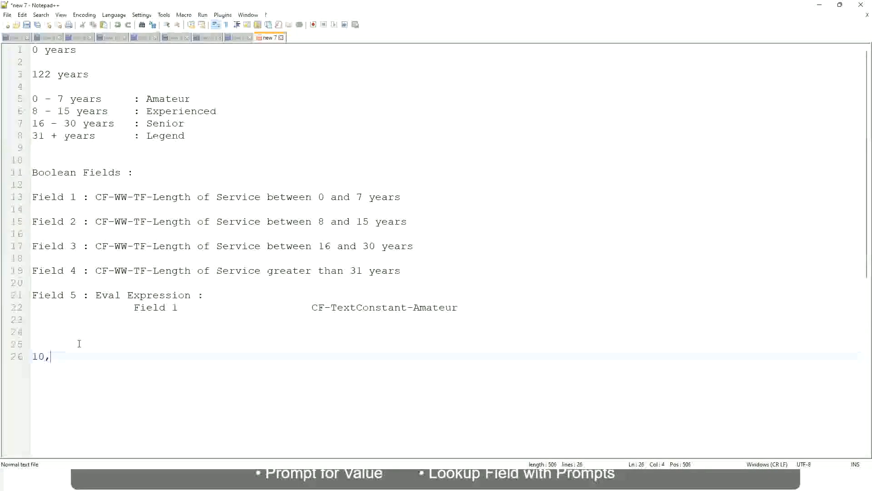
type("000 USD")
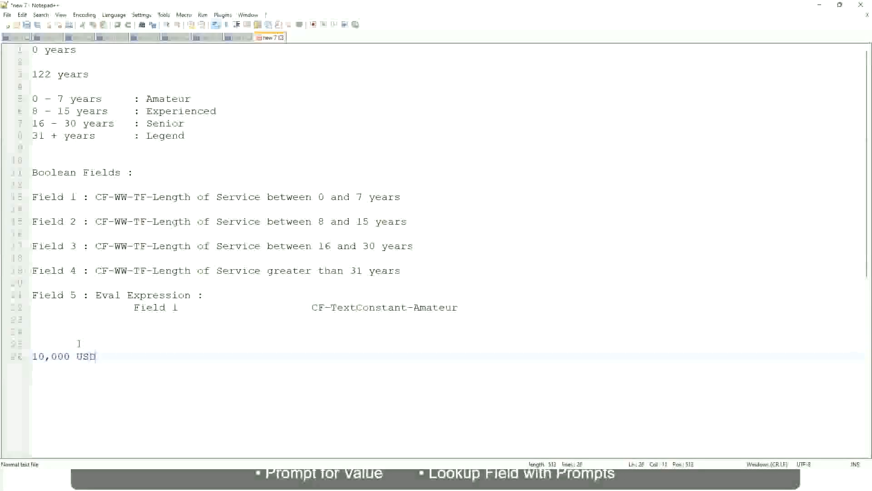
Step: Add the amount "1,000,000" on the same line, spaced well apart from "10,000 USD"
key("Tab")
key("Tab")
key("Tab")
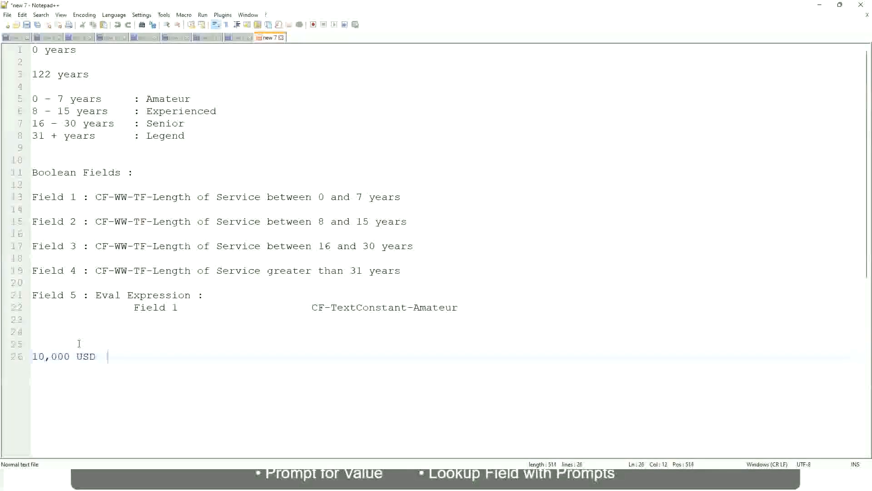
key("Tab")
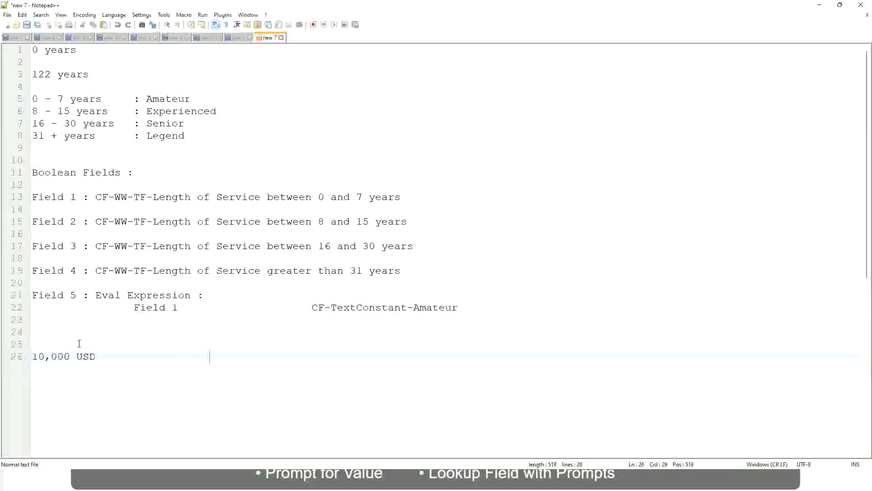
type("1,000,000")
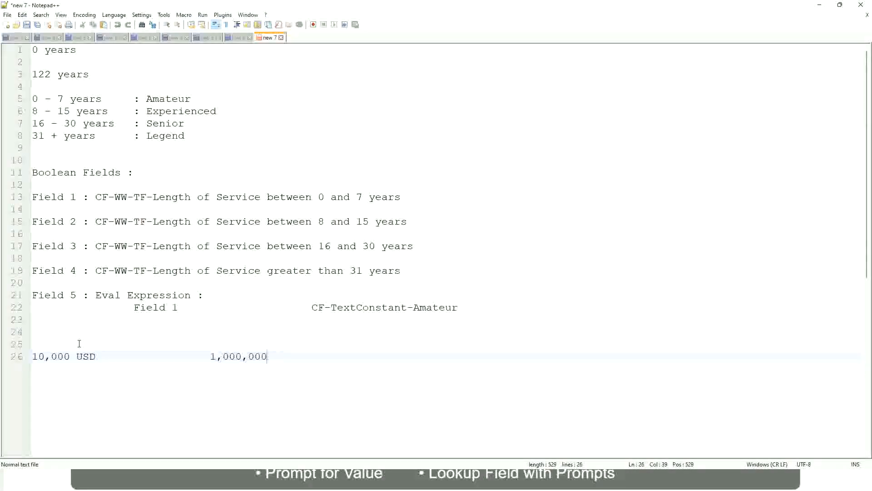
Step: Append the currency "USD" to the 1,000,000 amount in the notes
key("Left")
key("Left")
key("Left")
key("Left")
key("Left")
key("Right")
key("Right")
key("Right")
key("Right")
key("Right")
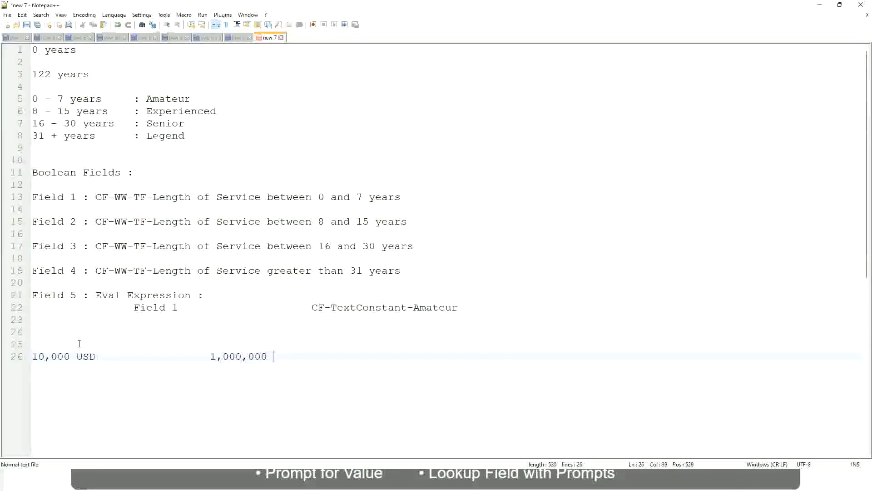
type("USD")
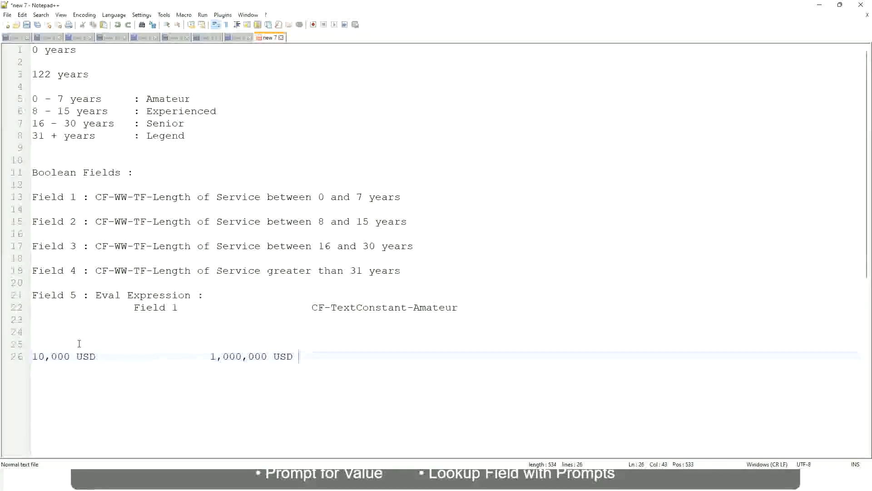
Step: Add the band "10 - 50,000 : Low" two lines below the USD amounts, with the label spaced well to the side
key("Return")
key("Return")
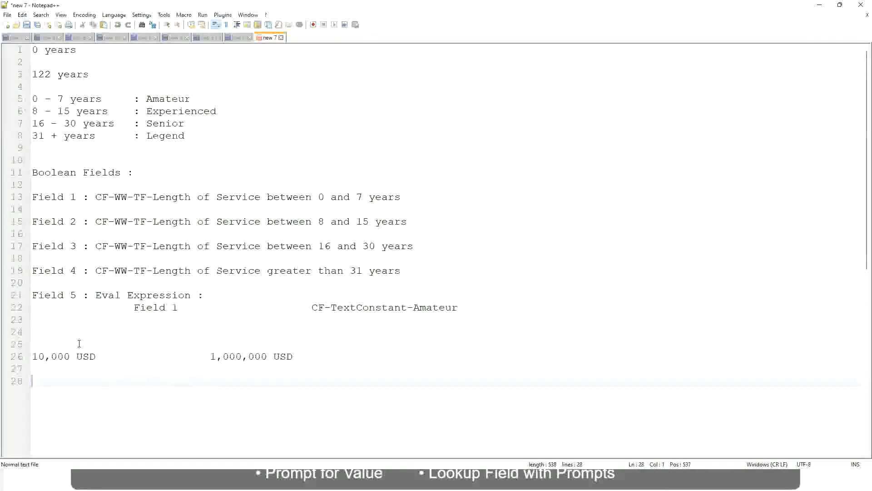
type("10 - 50,000             ")
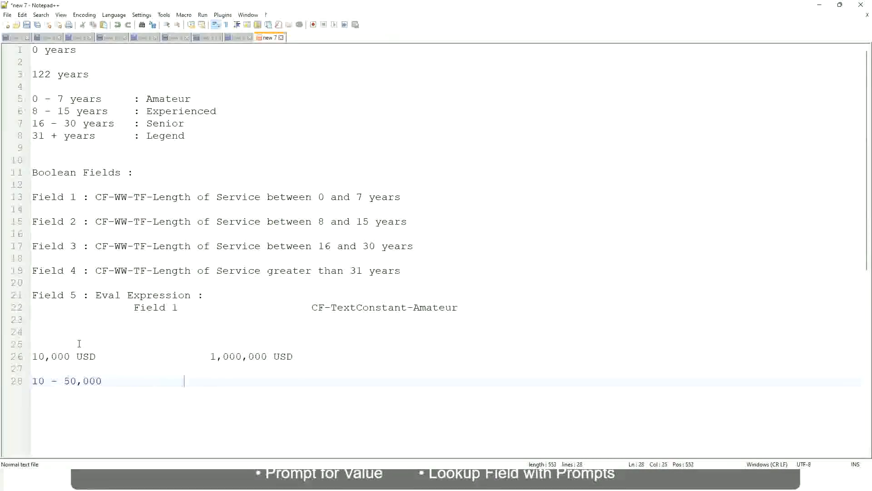
type(": Low")
Step: Add the band "50,001 - 150,000 : Medium" directly under the Low band, aligning its colon with the one above
key("Return")
key("Return")
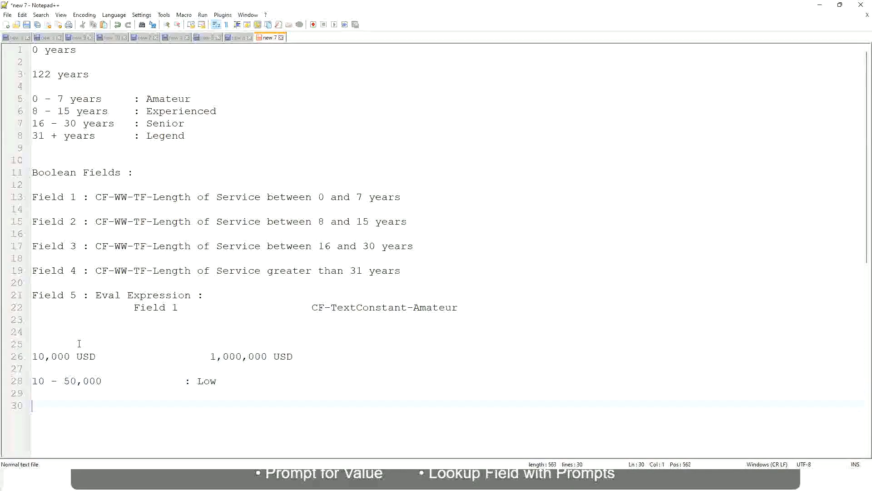
key("Up")
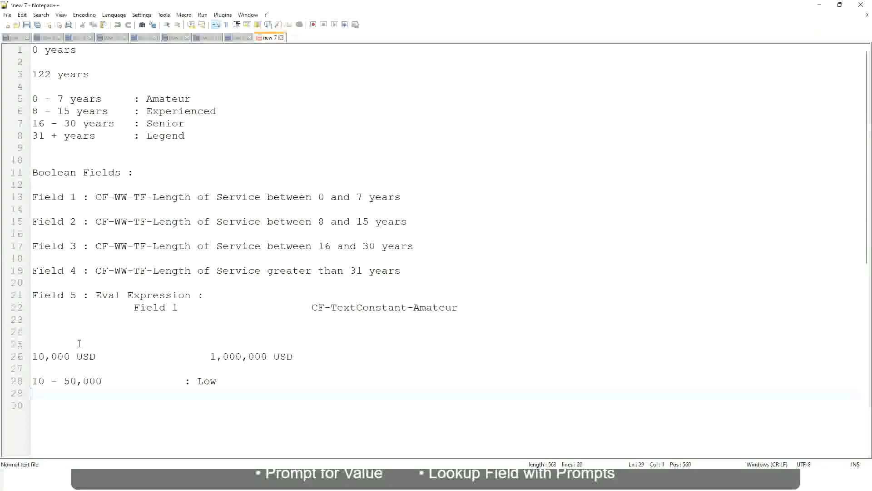
type("50,001 ")
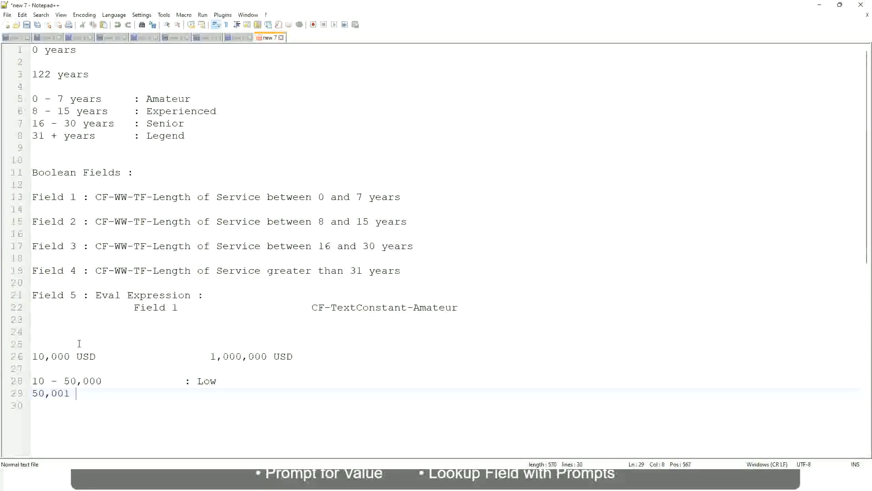
type("- 150,000")
key("Tab")
key("Tab")
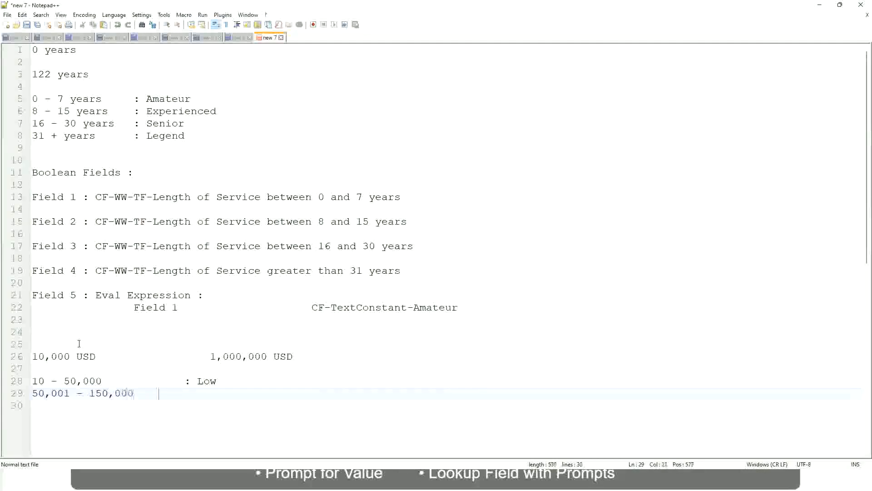
type(": Medium")
Step: Add the band "> 150,000 : High" directly under the Medium band, with its colon aligned
key("Return")
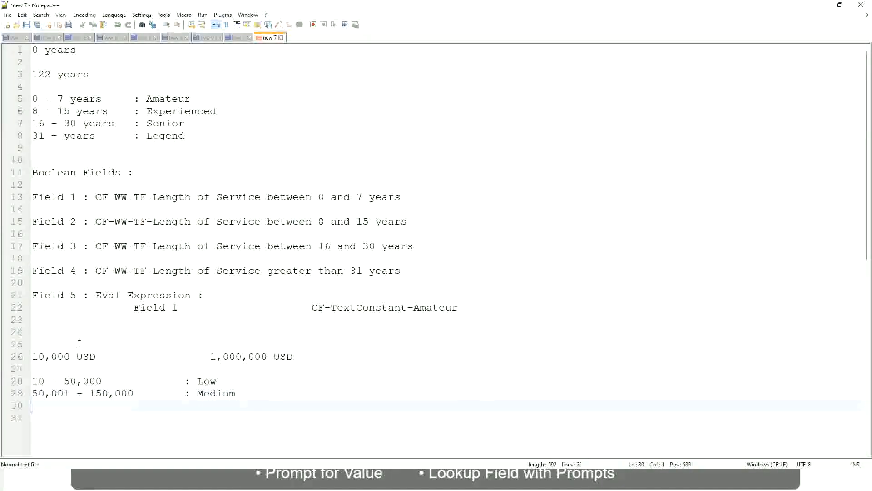
type("> 150,000")
key("Tab")
key("Tab")
key("Tab")
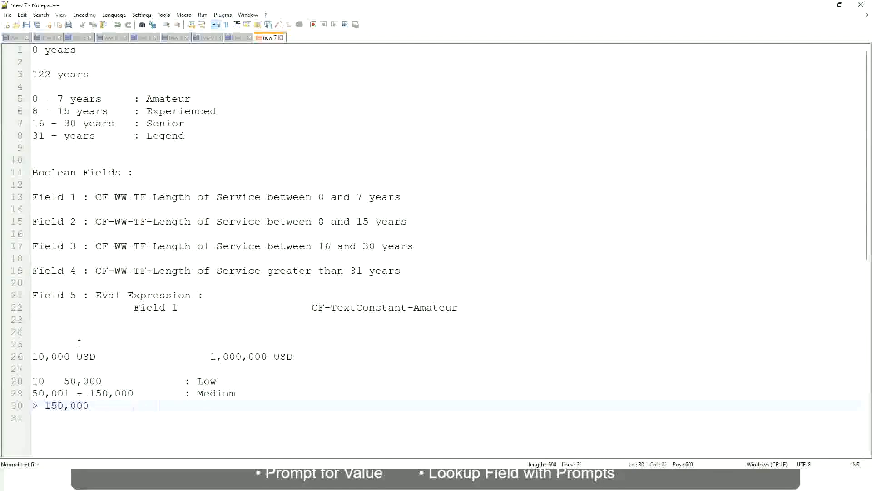
key("Tab")
type(": High")
Step: Examine the 10,000 USD and 1,000,000 USD amounts against the Low, Medium and High bands
left_click(28, 356)
left_click(39, 356)
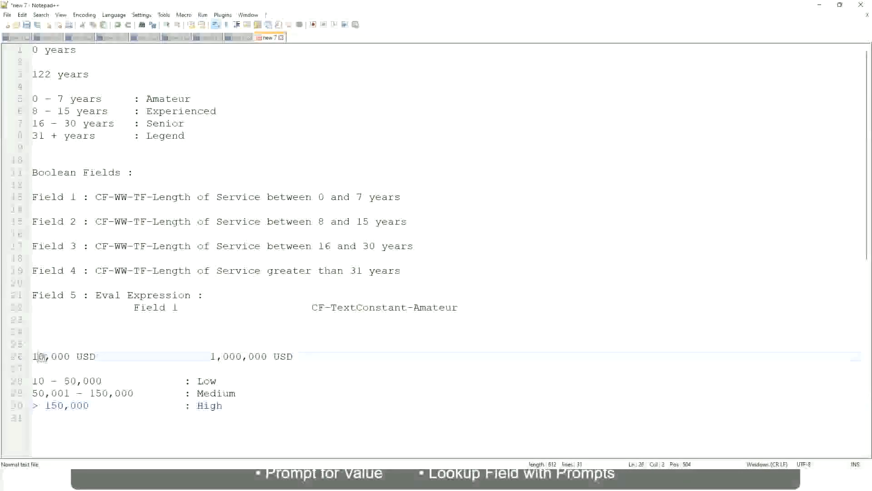
double_click(261, 357)
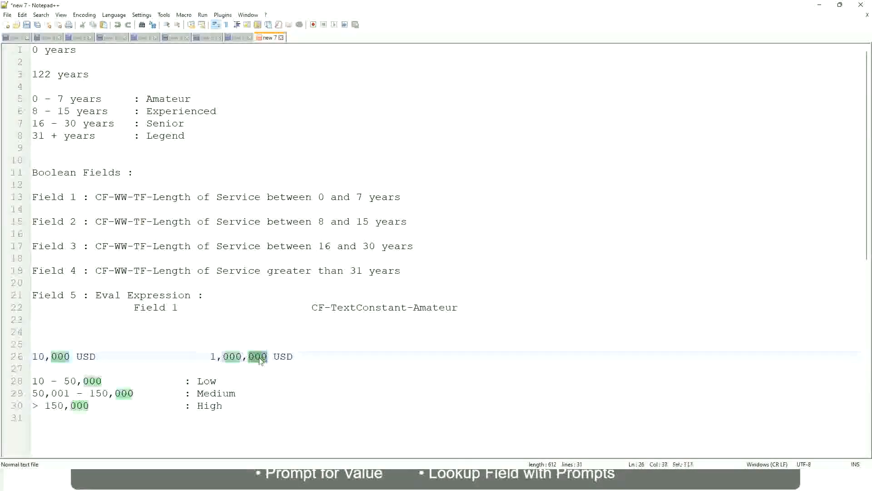
left_click(159, 393)
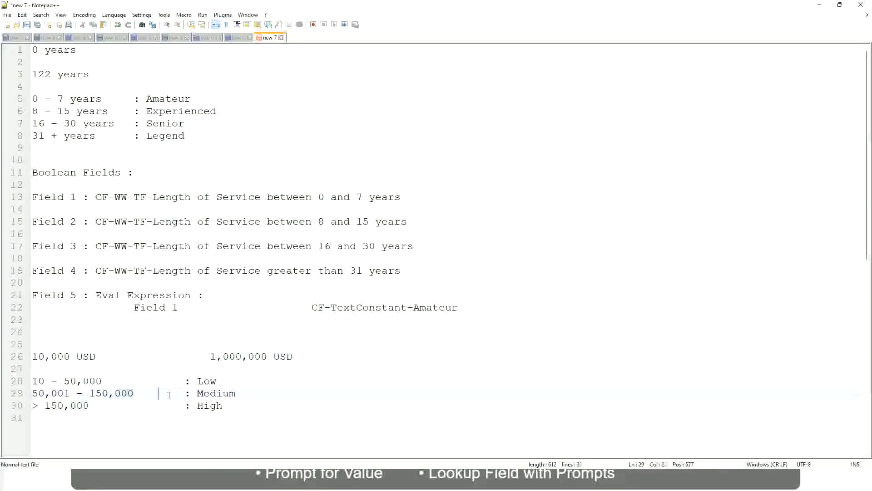
left_click(28, 356)
left_click(268, 358)
left_click(211, 380)
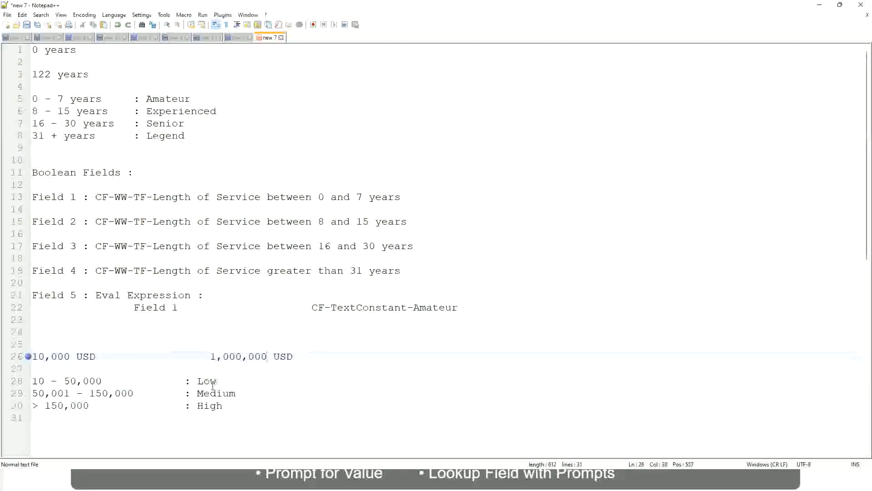
left_click(210, 408)
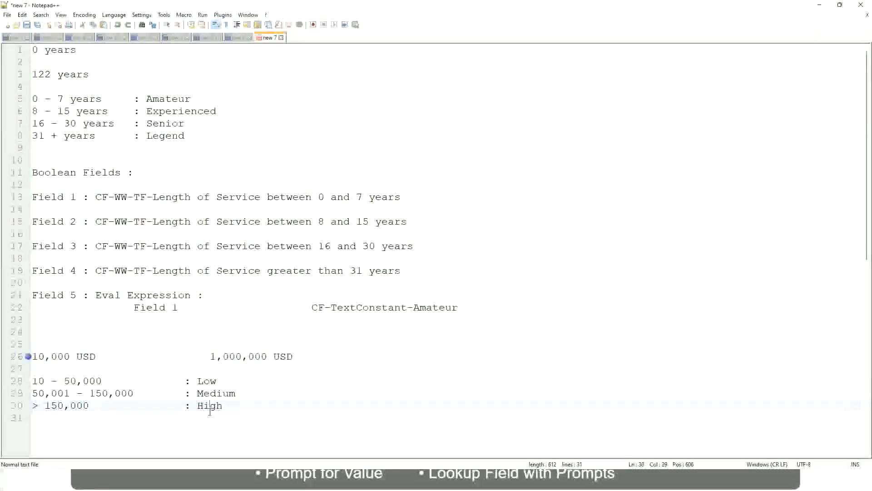
left_click(135, 370)
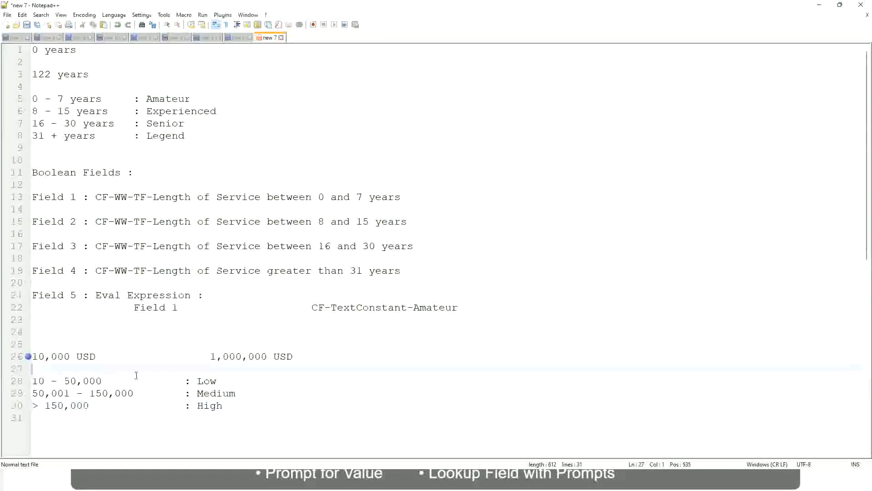
left_click(223, 403)
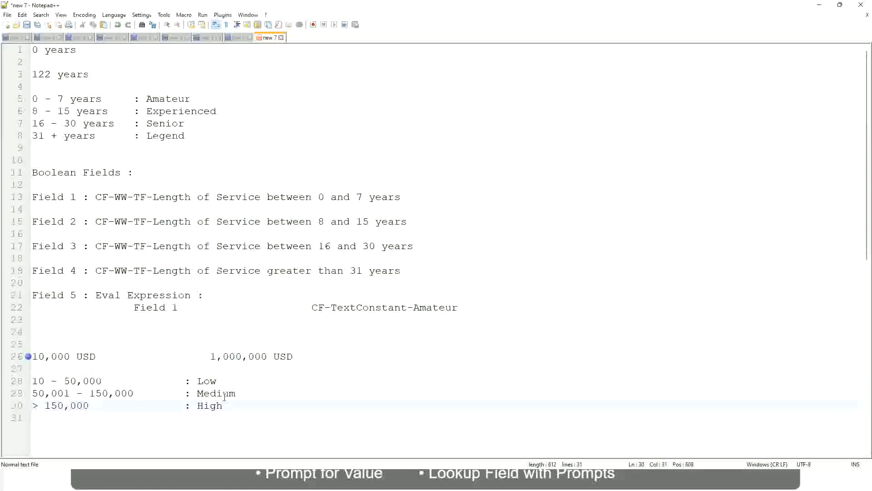